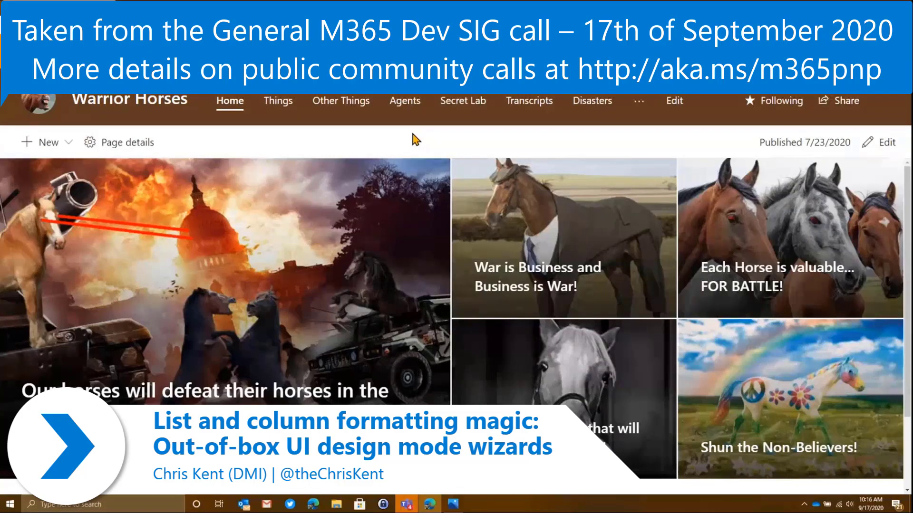
# Open the Disasters list and start creating a Choice column named Severity.
pyautogui.click(592, 102)
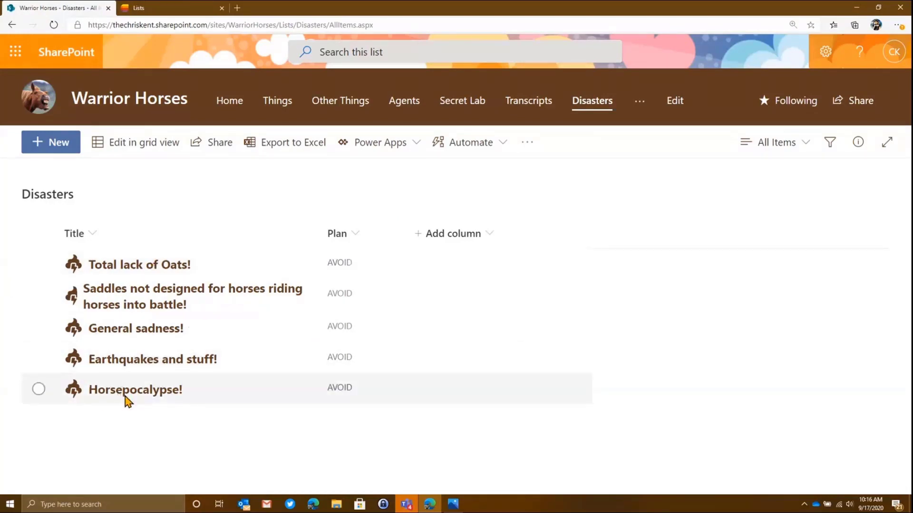
pyautogui.click(485, 235)
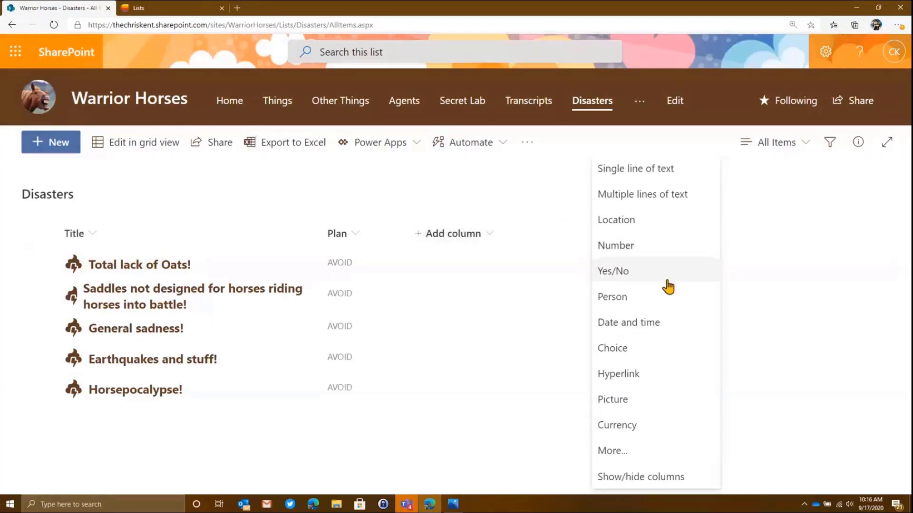
pyautogui.click(629, 348)
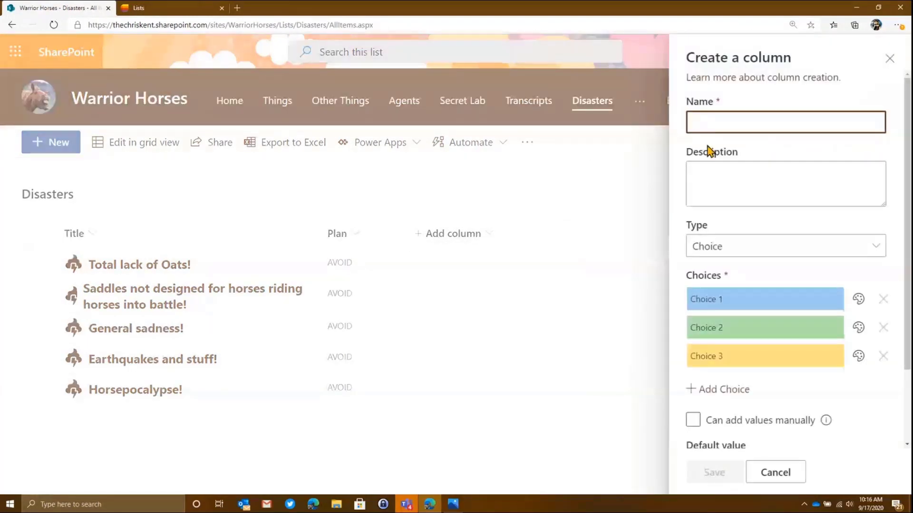
pyautogui.write('Severity')
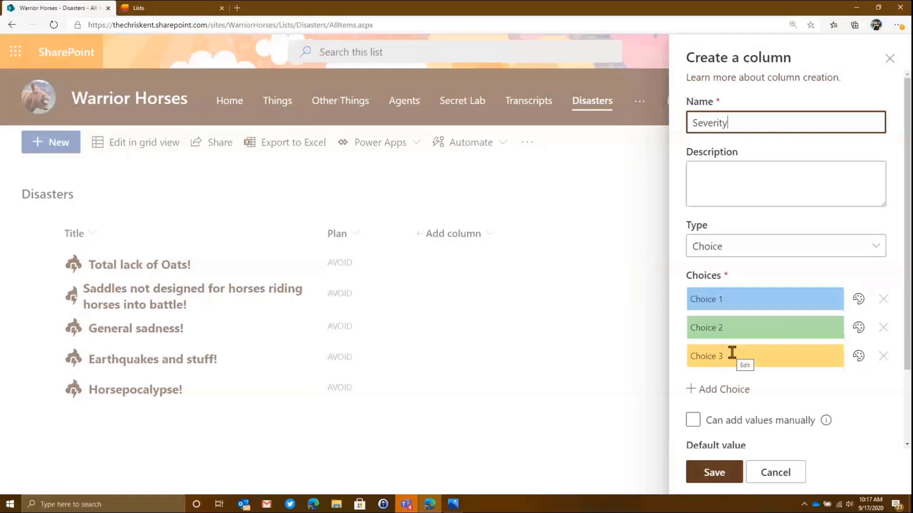
# Rename the Severity column's three default choices to In progress, Done and In review.
pyautogui.click(734, 299)
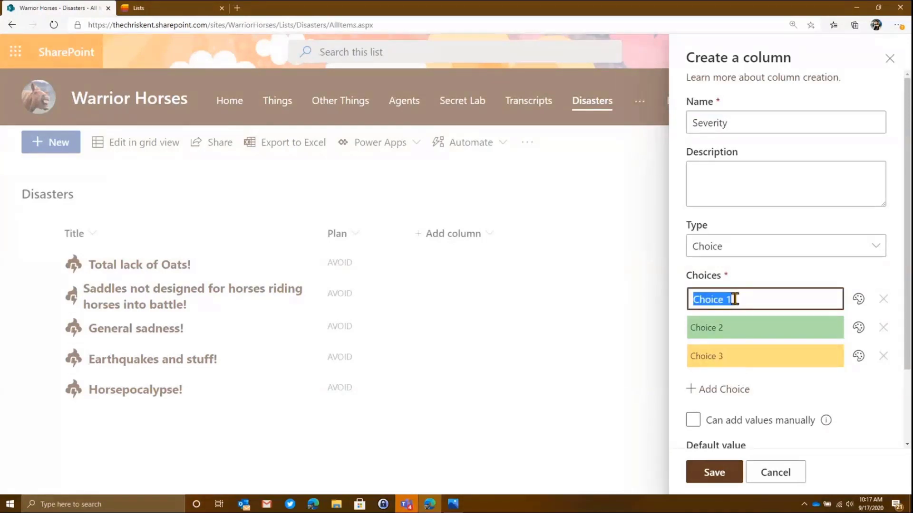
pyautogui.write('D')
pyautogui.press('BackSpace')
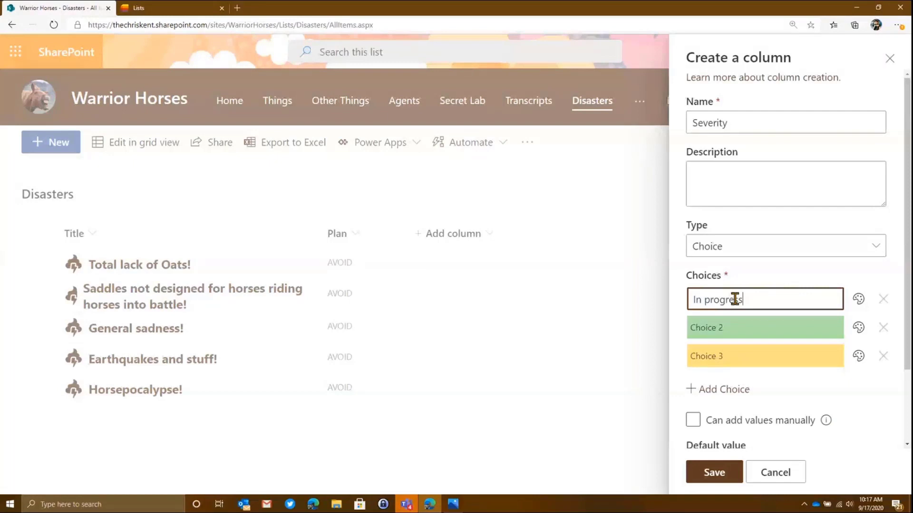
pyautogui.click(734, 327)
pyautogui.write('Done')
pyautogui.press('Return')
pyautogui.click(728, 354)
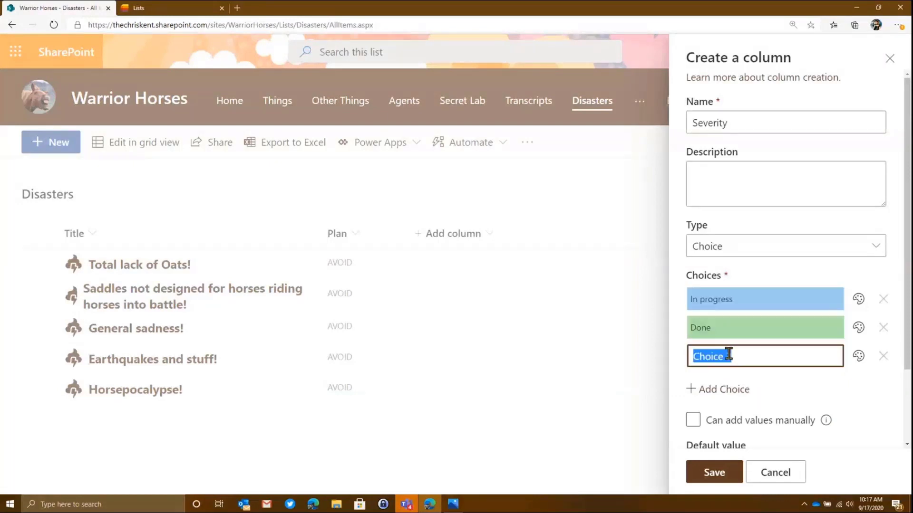
pyautogui.write('In review')
pyautogui.press('Return')
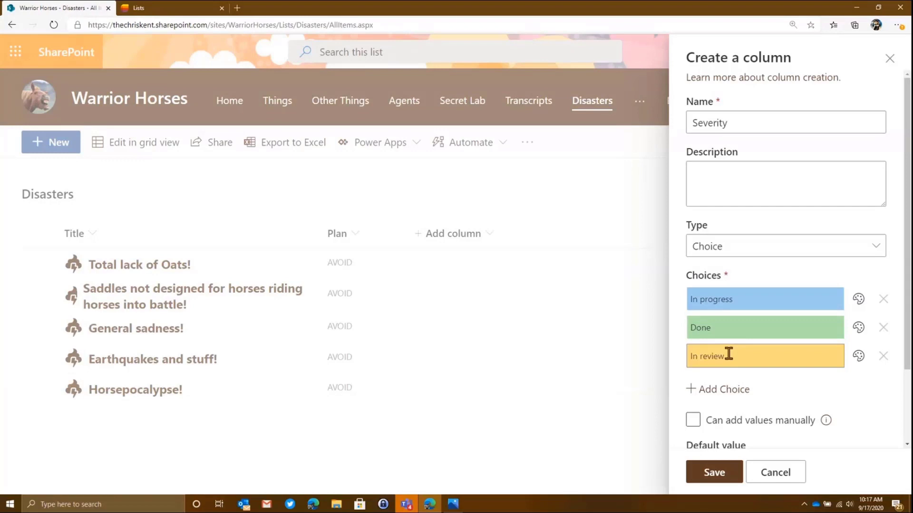
# Add two more choices to the Severity column, named Has issues and Blocked.
pyautogui.click(717, 389)
pyautogui.click(729, 383)
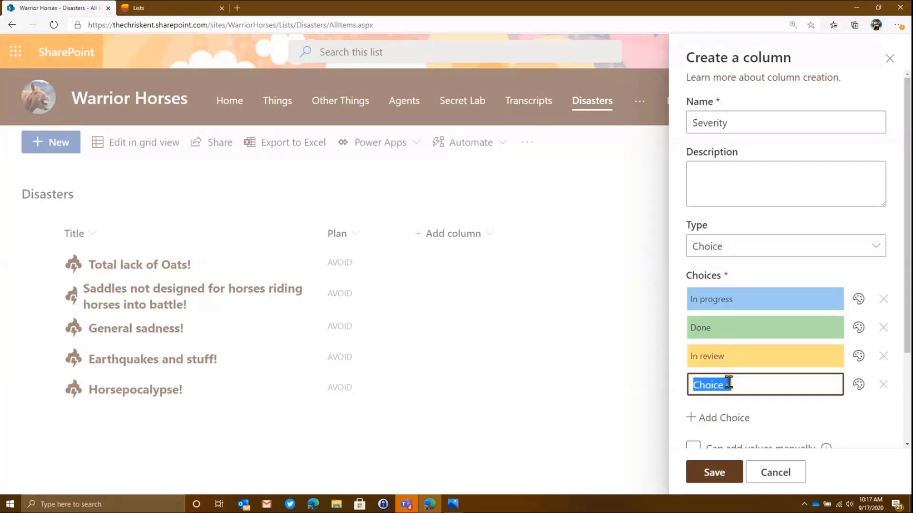
pyautogui.write('Has issues')
pyautogui.press('Return')
pyautogui.click(711, 417)
pyautogui.click(719, 414)
pyautogui.write('Blocked')
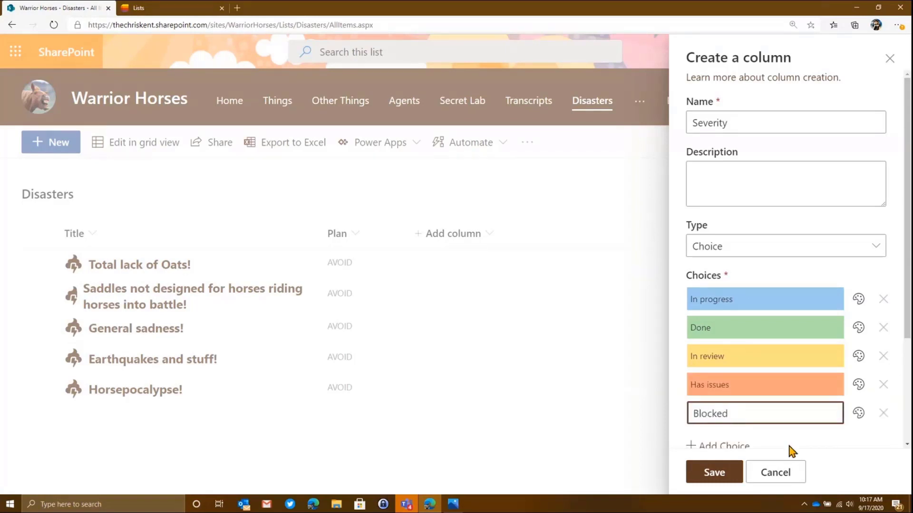
pyautogui.click(793, 450)
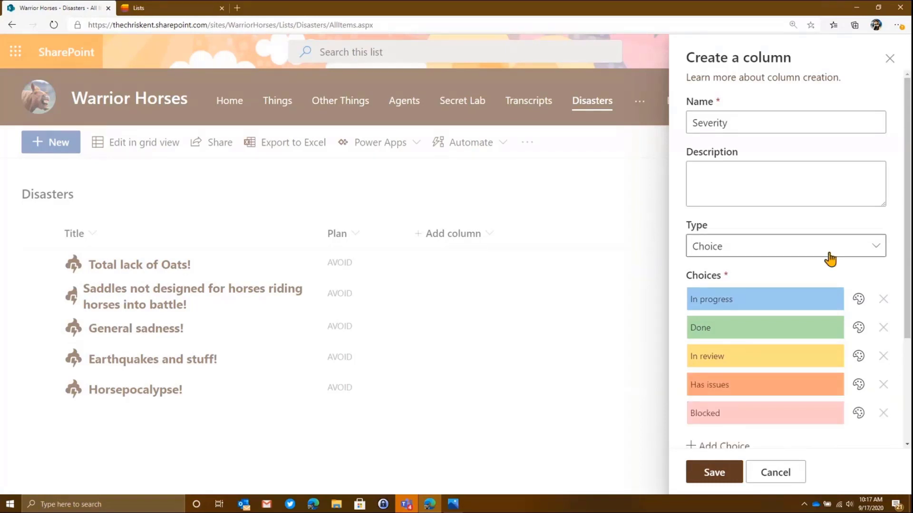
# Set the In progress choice to no fill and save the Severity column.
pyautogui.click(857, 301)
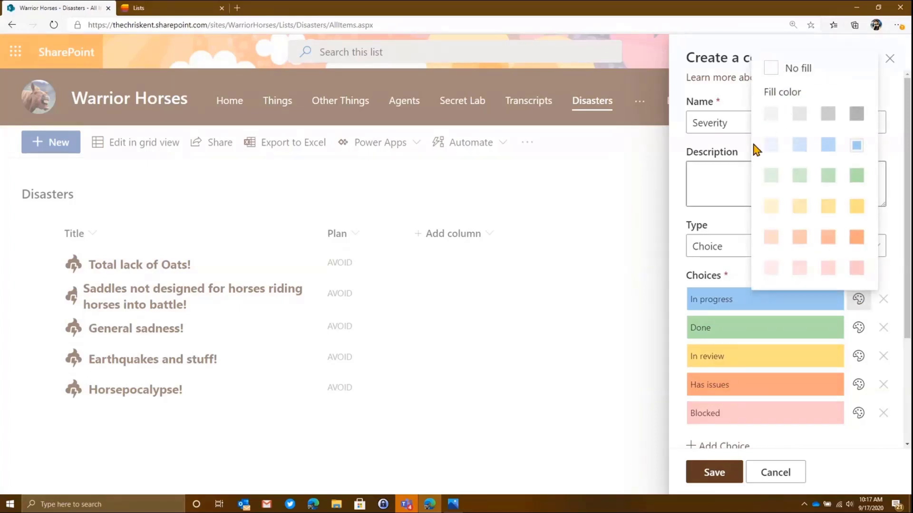
pyautogui.click(785, 68)
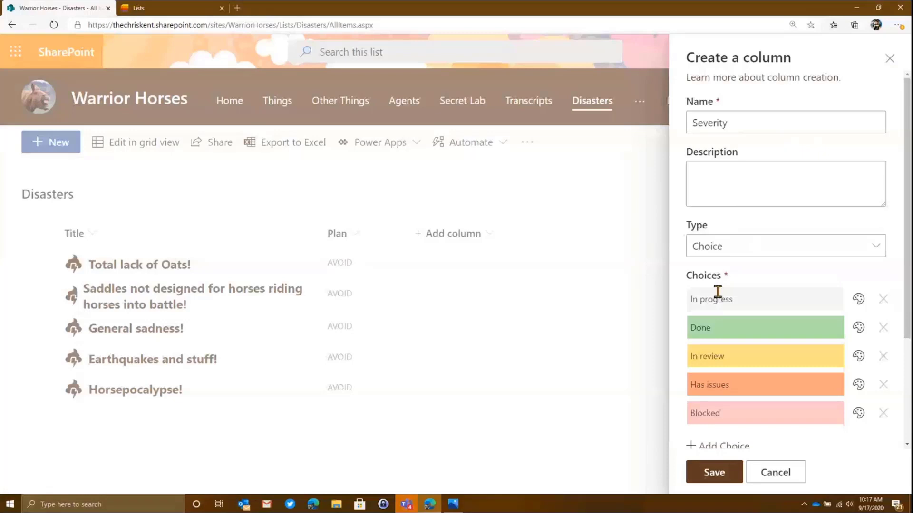
pyautogui.click(710, 469)
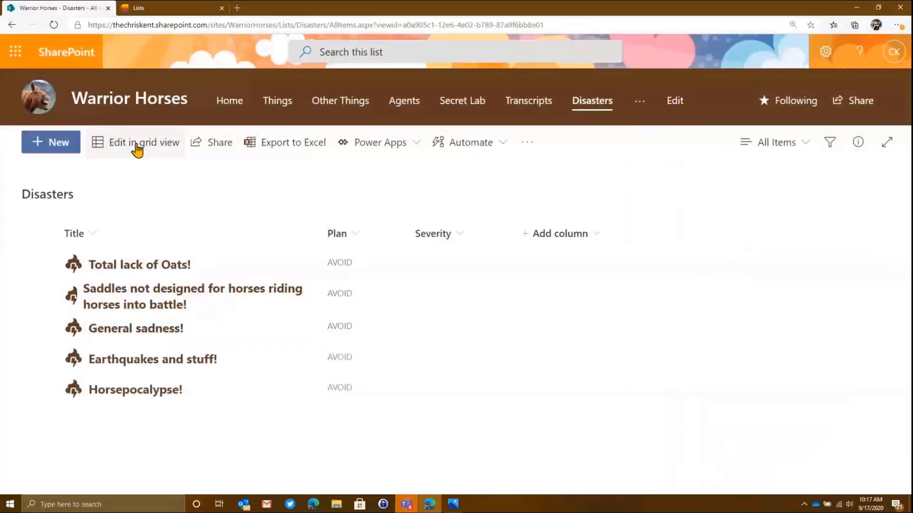
# Add a Date and time column named Due Date to the Disasters list and save it.
pyautogui.click(571, 239)
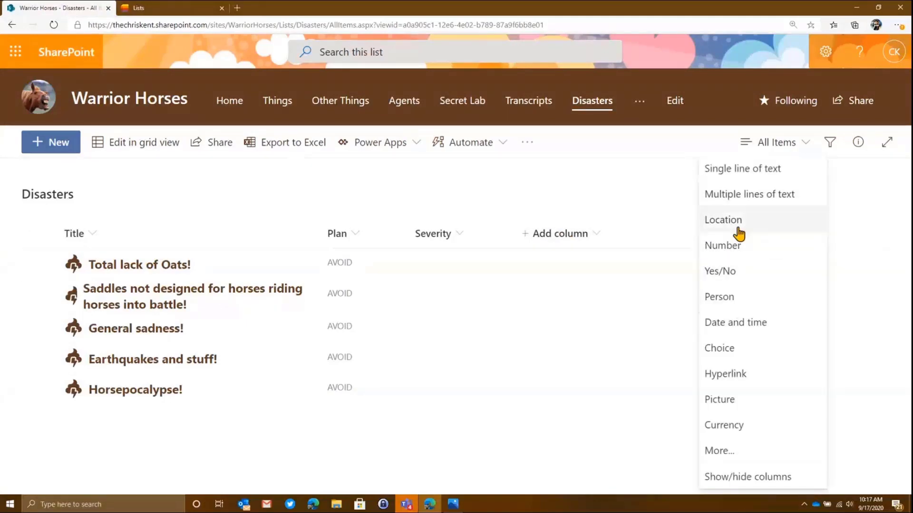
pyautogui.click(729, 323)
pyautogui.write('Due Date')
pyautogui.click(722, 468)
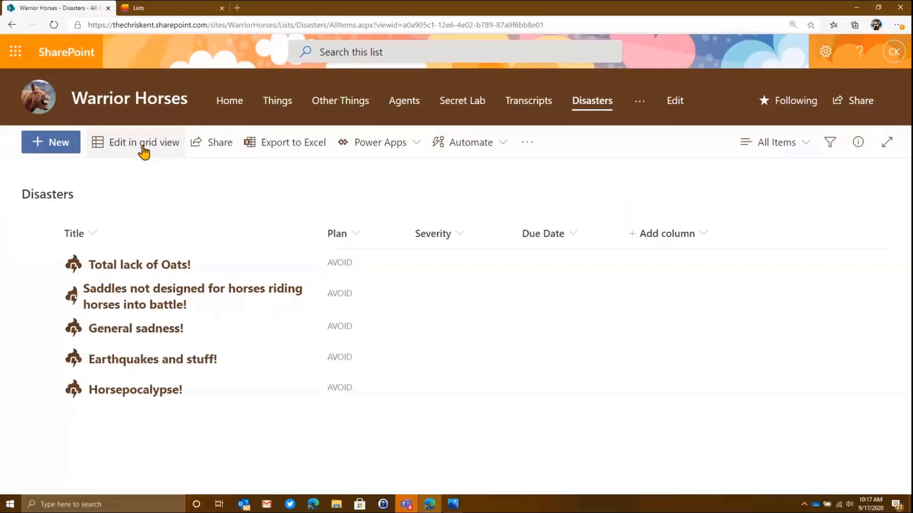
# In grid view, set the Severity of Total lack of Oats! to Done and of the Saddles item to In review.
pyautogui.click(143, 151)
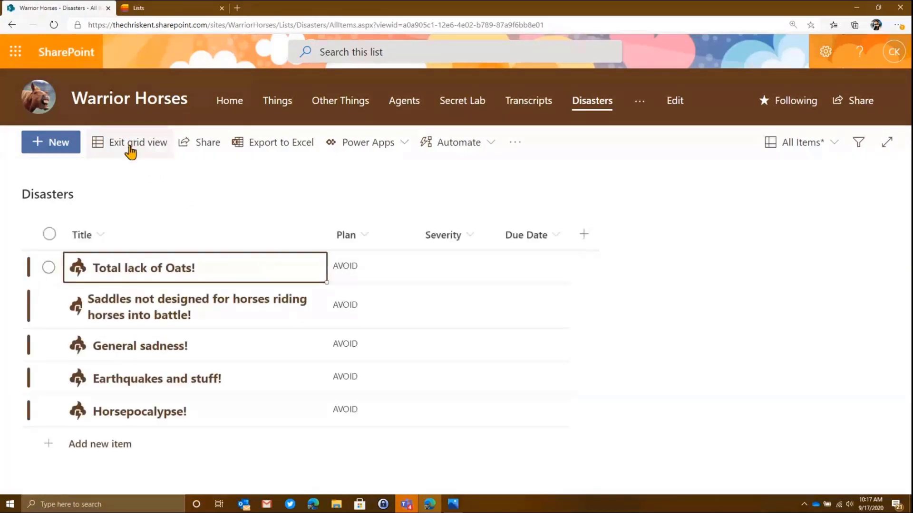
pyautogui.click(484, 269)
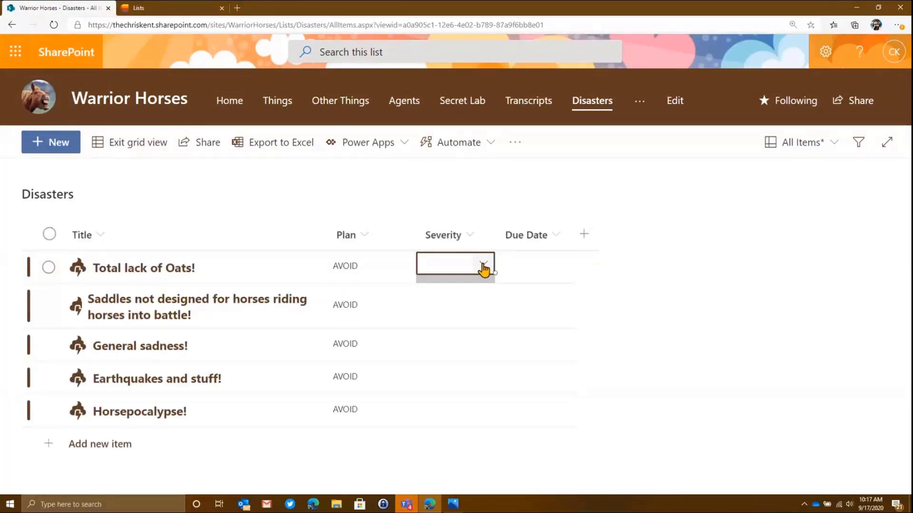
pyautogui.click(484, 266)
pyautogui.click(457, 316)
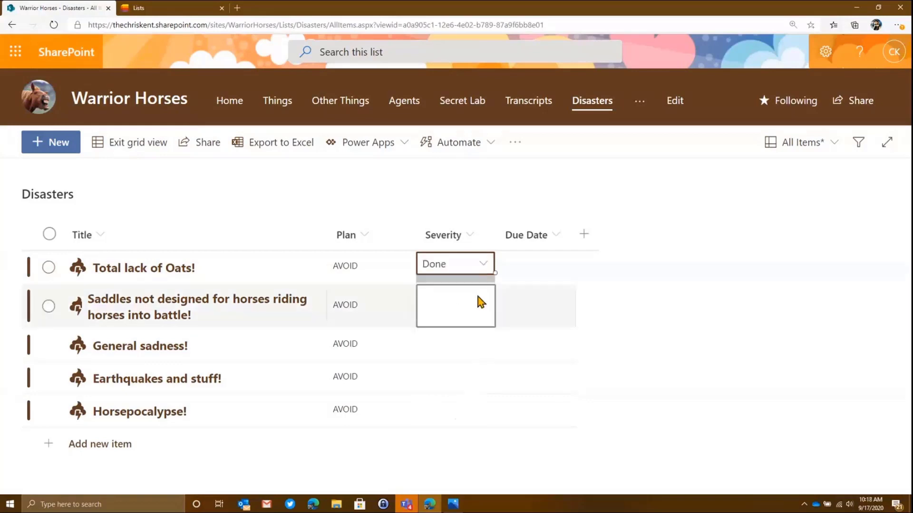
pyautogui.click(480, 301)
pyautogui.click(483, 296)
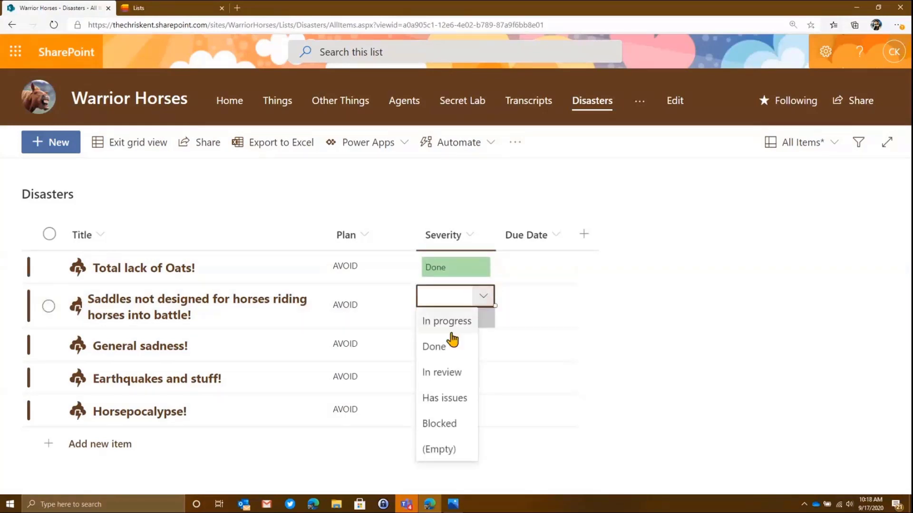
pyautogui.click(449, 373)
# Set the Severity of General sadness! to Blocked, Earthquakes and stuff! to Has issues and Horsepocalypse! to In progress.
pyautogui.click(464, 351)
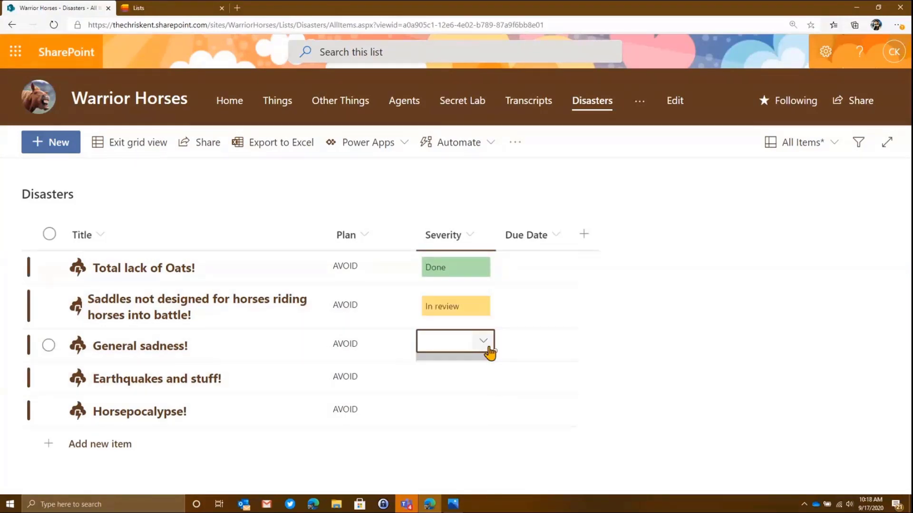
pyautogui.click(484, 346)
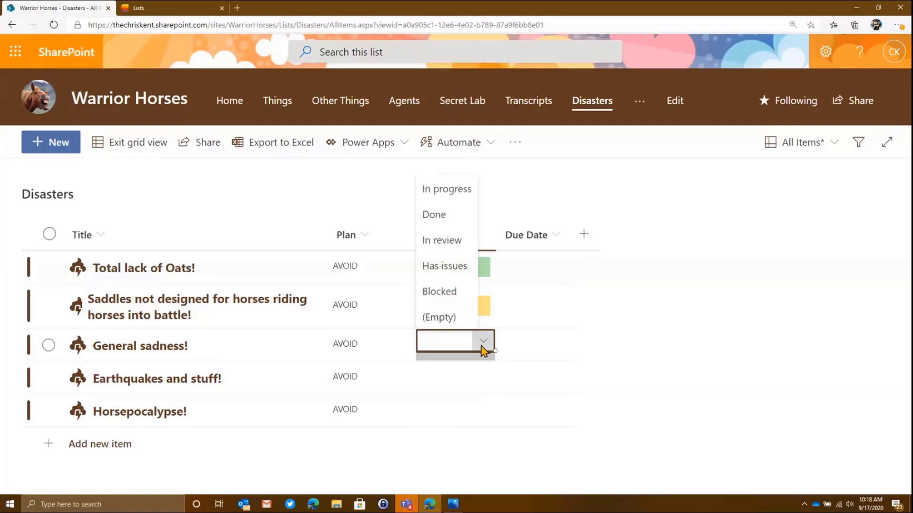
pyautogui.click(446, 292)
pyautogui.click(477, 378)
pyautogui.click(482, 378)
pyautogui.click(444, 299)
pyautogui.click(473, 410)
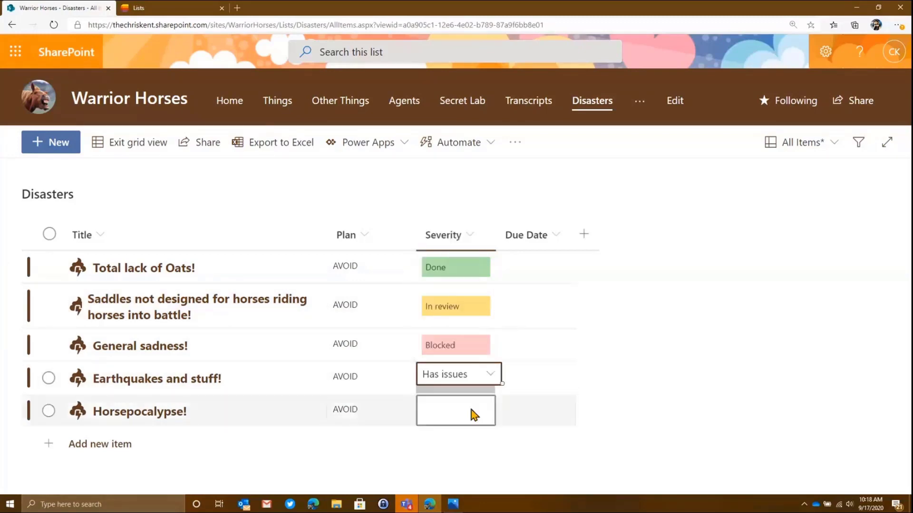
pyautogui.click(485, 411)
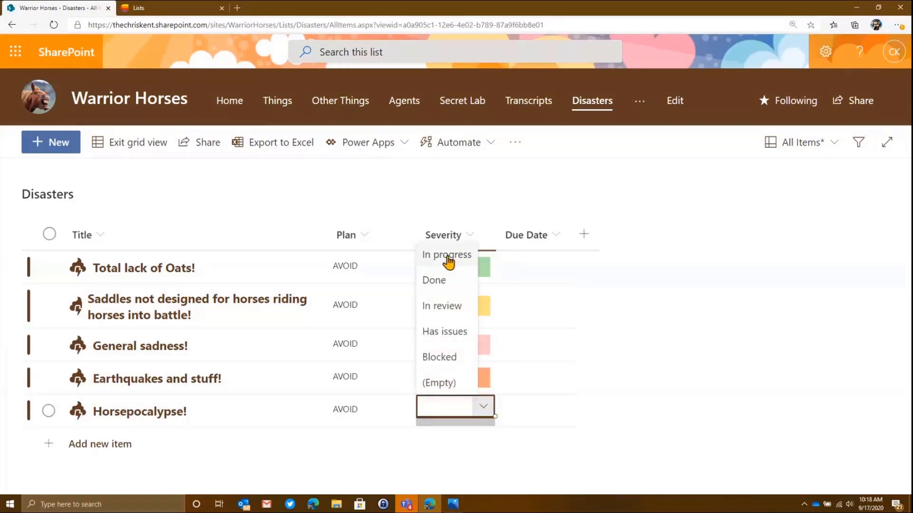
pyautogui.click(449, 261)
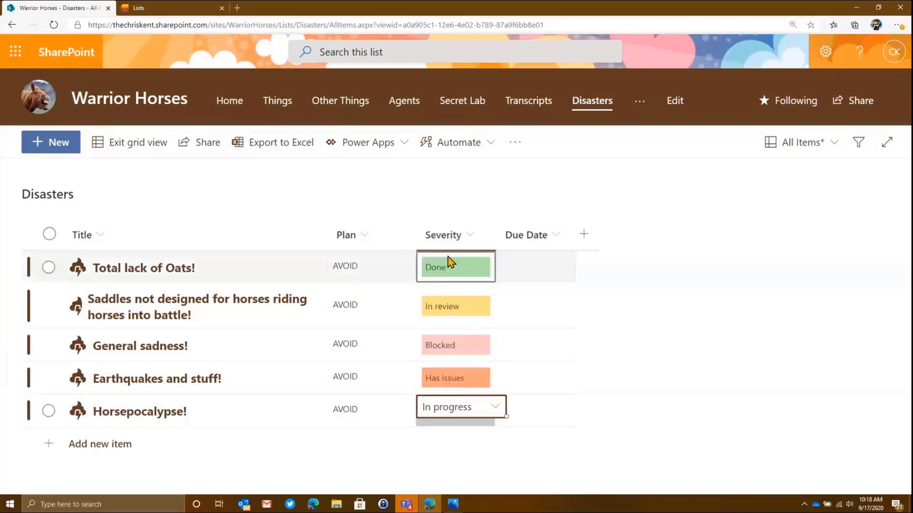
# Set the Due Date of Total lack of Oats! to 9/15/2020 and of the Saddles item to 8/31/2020.
pyautogui.click(540, 242)
pyautogui.click(550, 263)
pyautogui.press('Return')
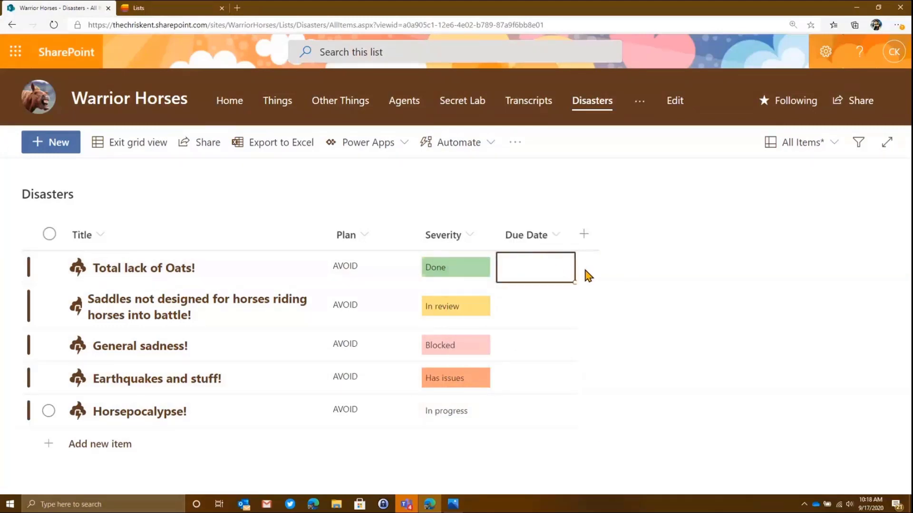
pyautogui.click(563, 265)
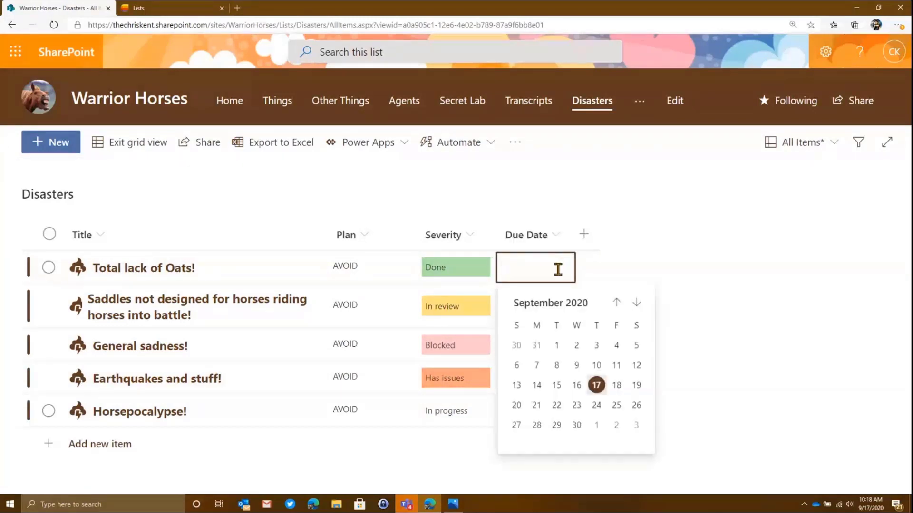
pyautogui.click(556, 385)
pyautogui.click(544, 312)
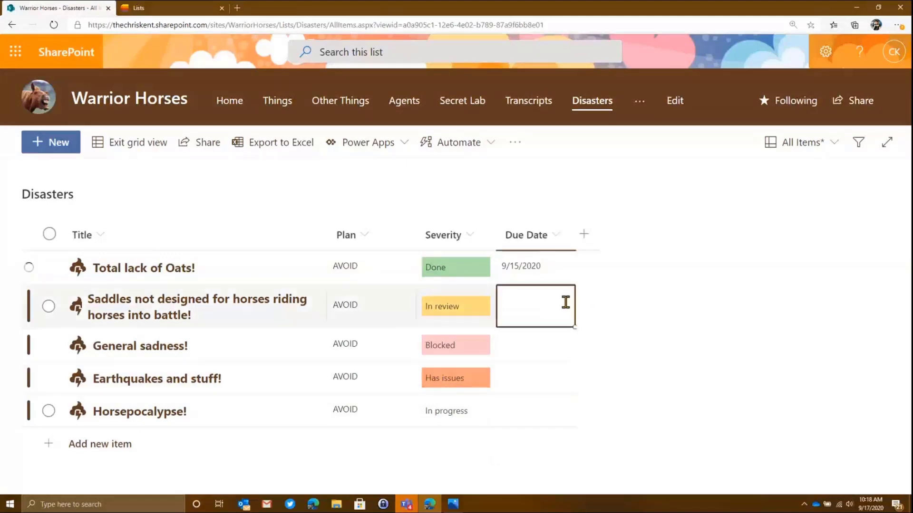
pyautogui.click(536, 307)
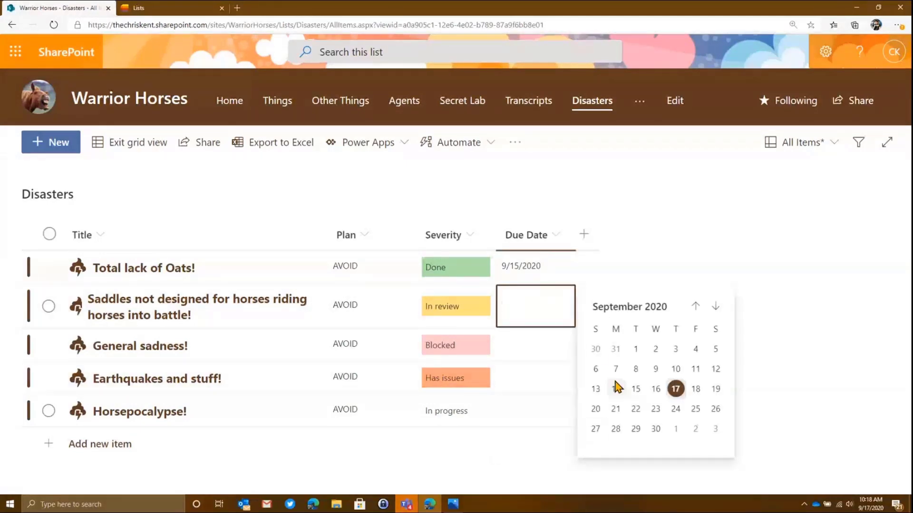
pyautogui.click(613, 354)
# Set the Due Date of General sadness! to 9/19/2020, Earthquakes and stuff! to 9/17/2020 and Horsepocalypse! to 9/26/2020, and exit grid view.
pyautogui.click(551, 344)
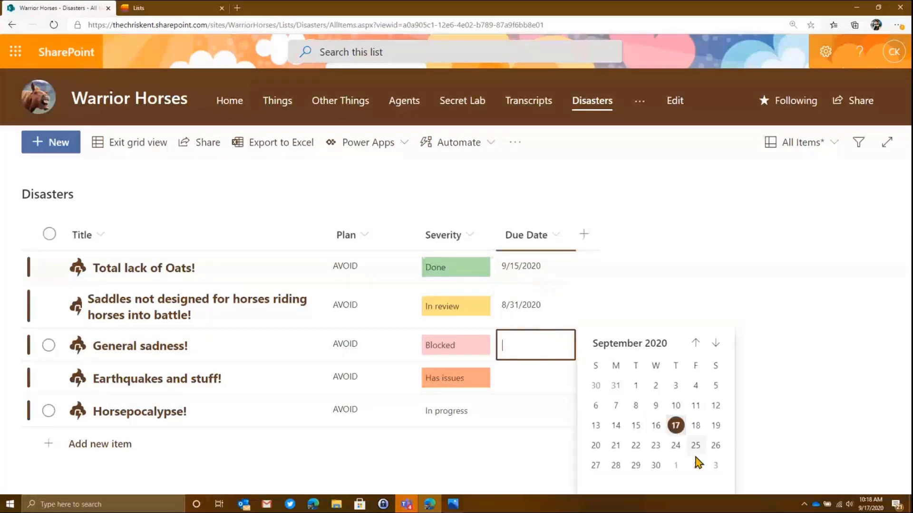
pyautogui.click(714, 425)
pyautogui.click(510, 384)
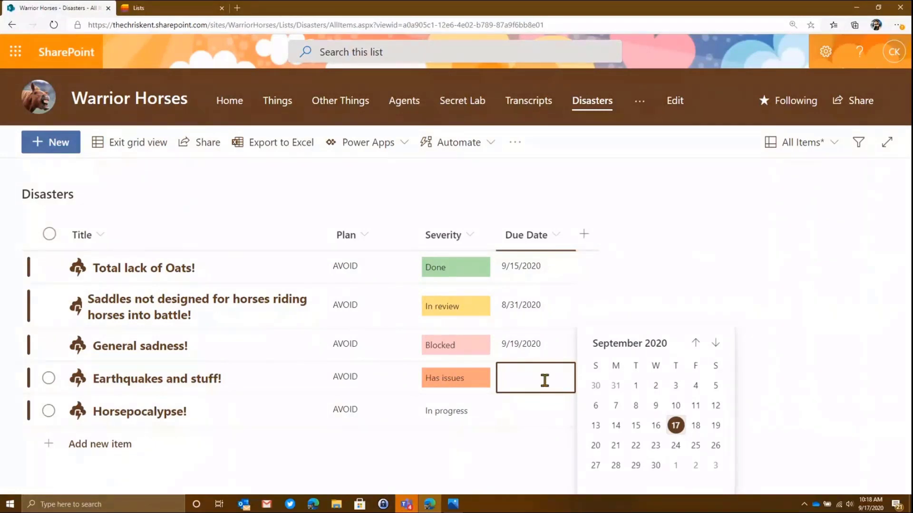
pyautogui.click(676, 426)
pyautogui.click(523, 411)
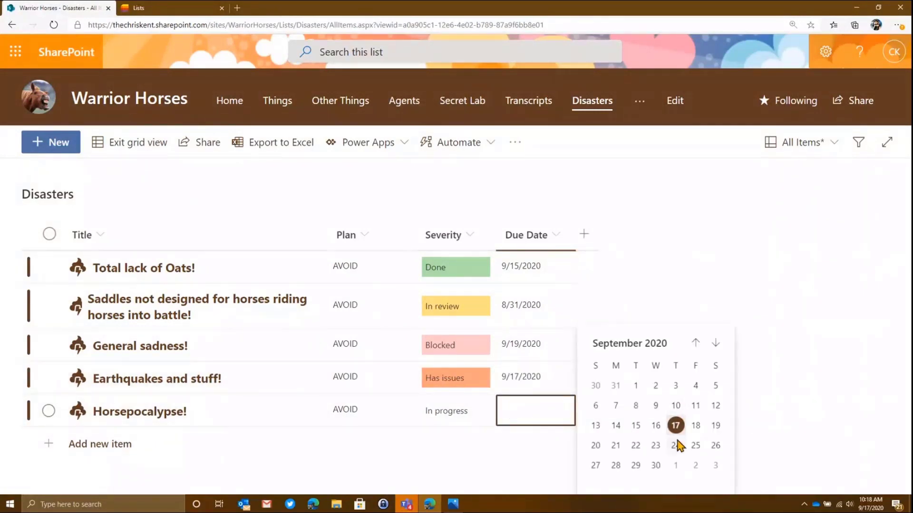
pyautogui.click(715, 446)
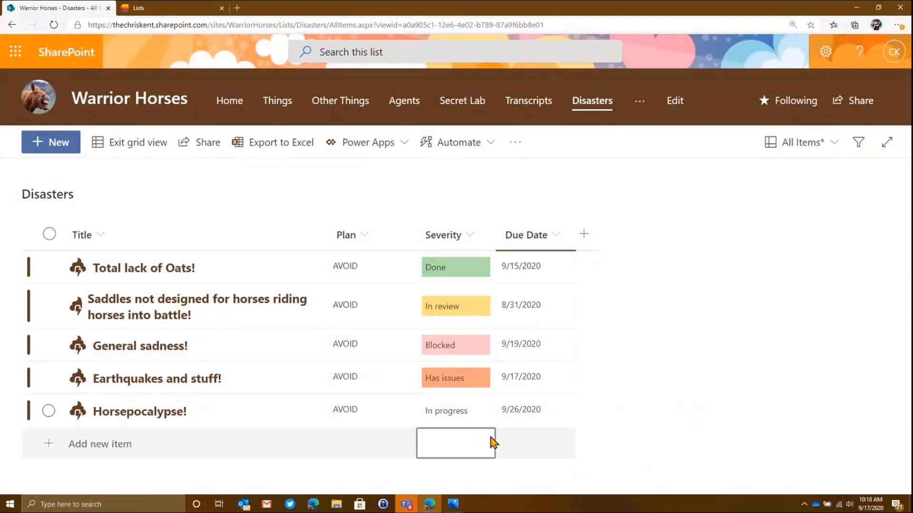
pyautogui.click(540, 408)
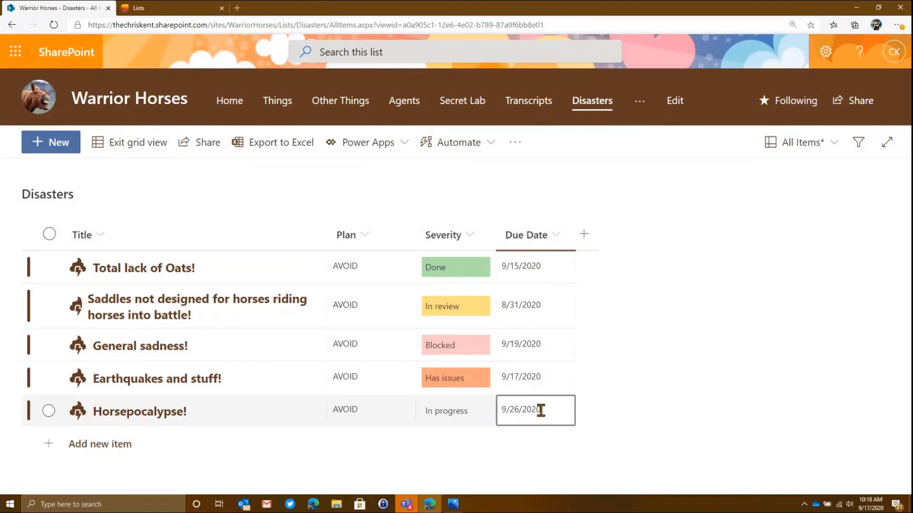
pyautogui.click(148, 144)
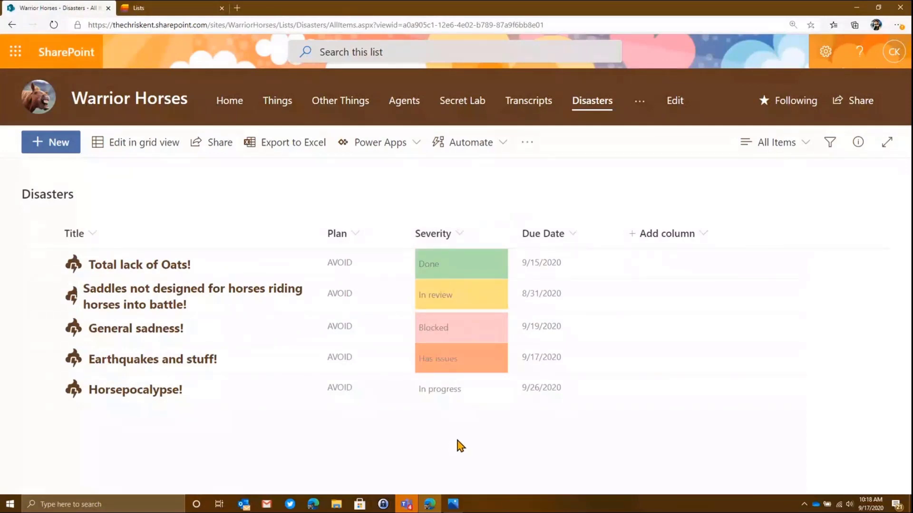
# Format the Severity column with the Choice pills style instead of Background colors.
pyautogui.click(459, 235)
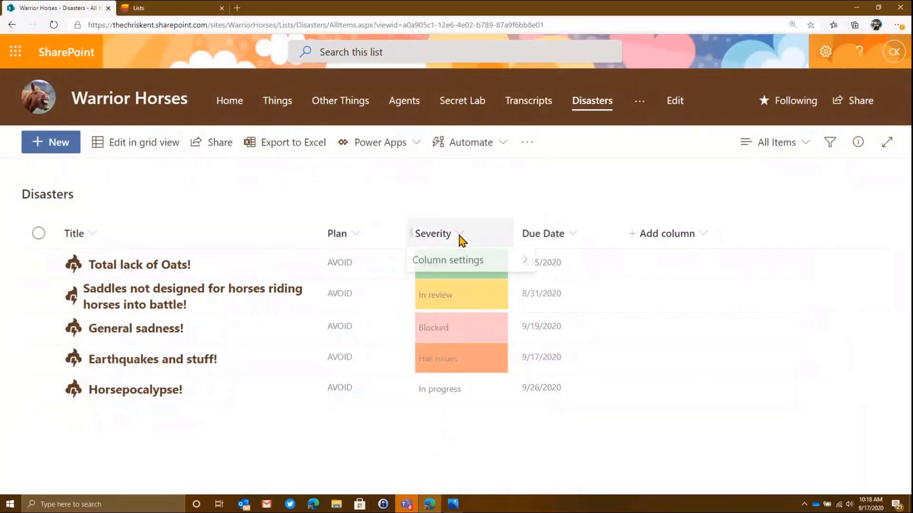
pyautogui.moveTo(483, 366)
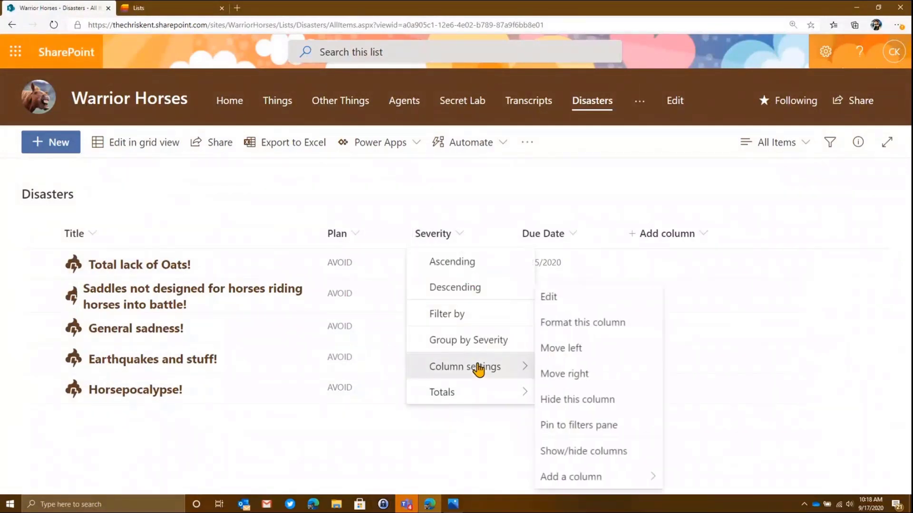
pyautogui.click(599, 325)
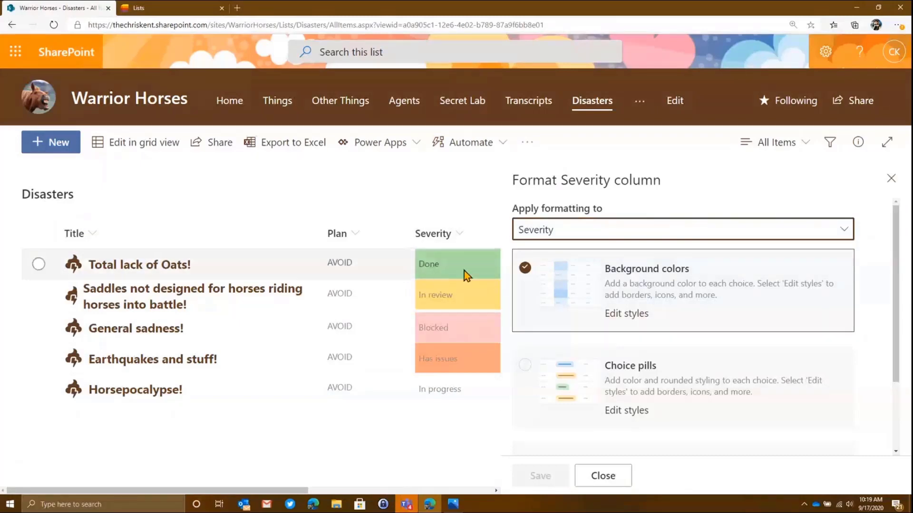
pyautogui.click(634, 375)
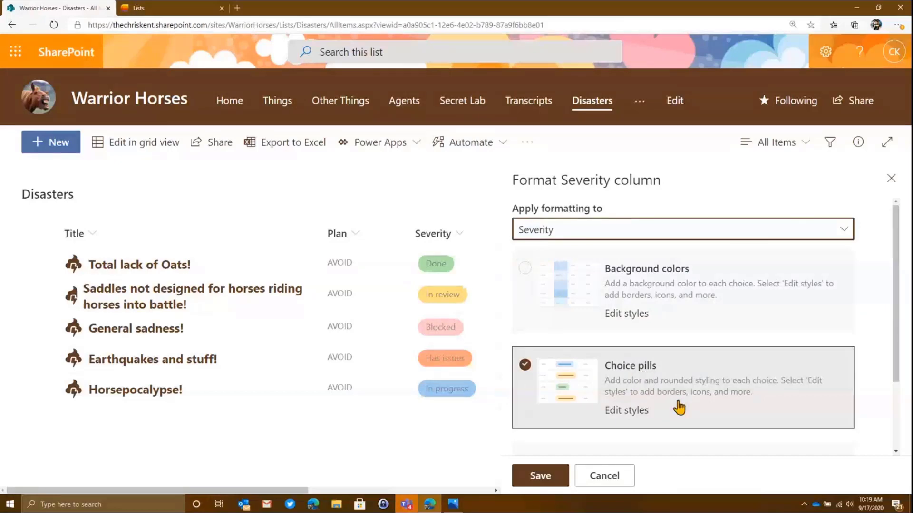
# In the Choice pills styles, give the In progress value no fill and an upward-trend icon.
pyautogui.click(625, 412)
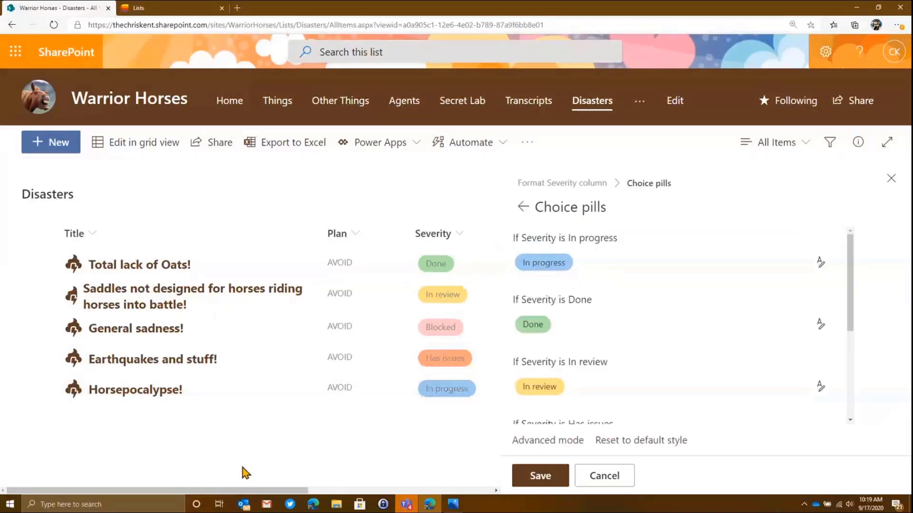
pyautogui.click(887, 144)
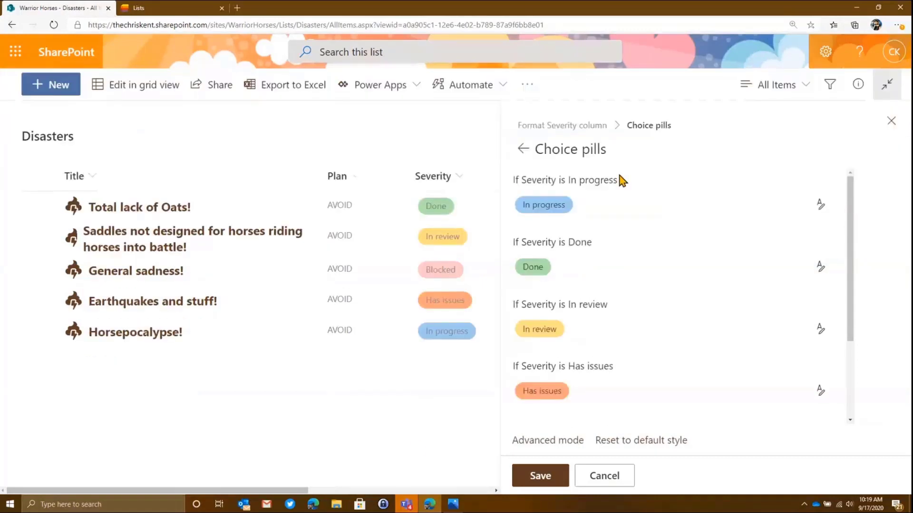
pyautogui.moveTo(300, 490); pyautogui.dragTo(373, 475)
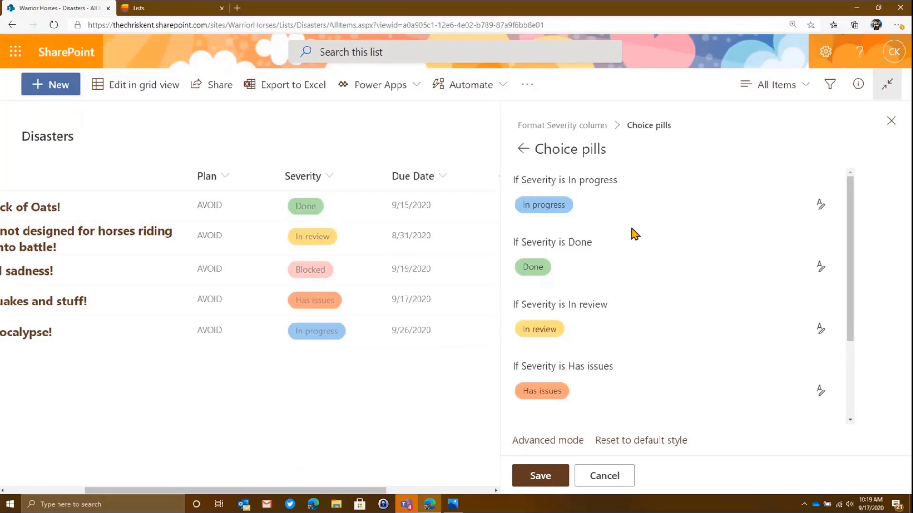
pyautogui.click(820, 204)
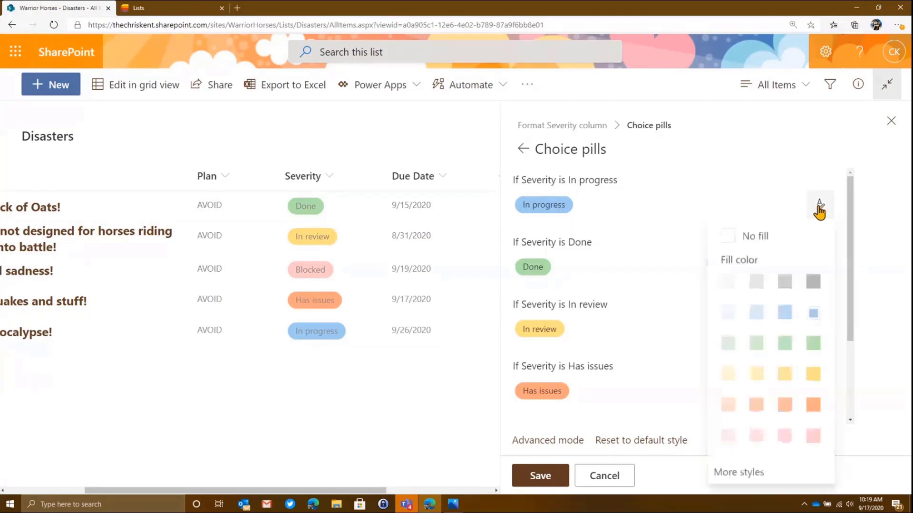
pyautogui.click(755, 236)
pyautogui.click(821, 205)
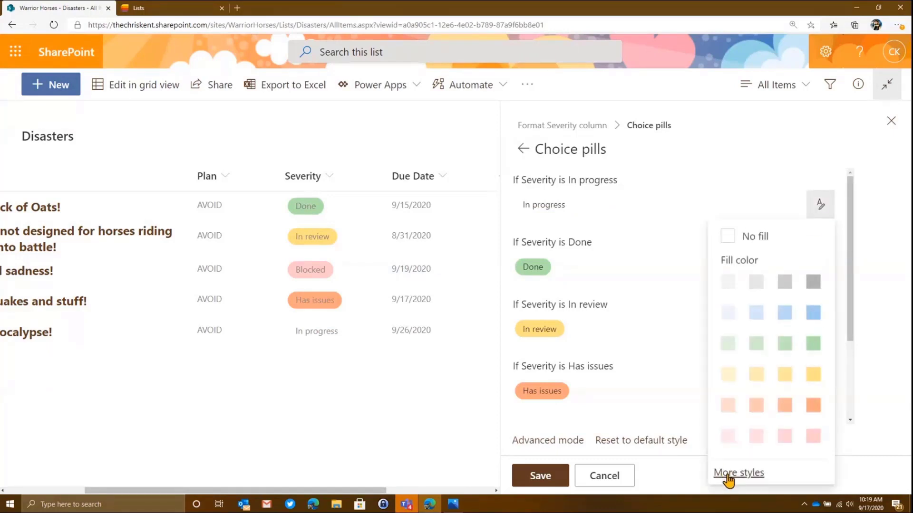
pyautogui.click(728, 473)
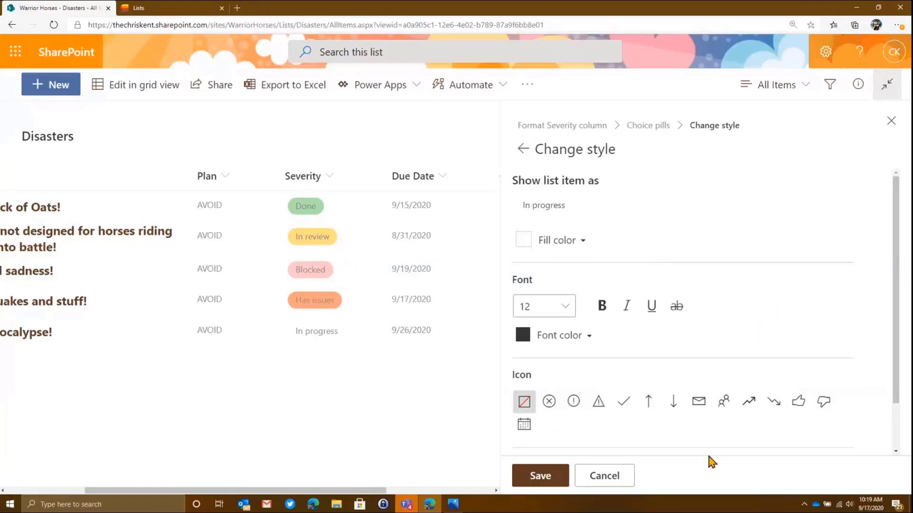
pyautogui.click(749, 404)
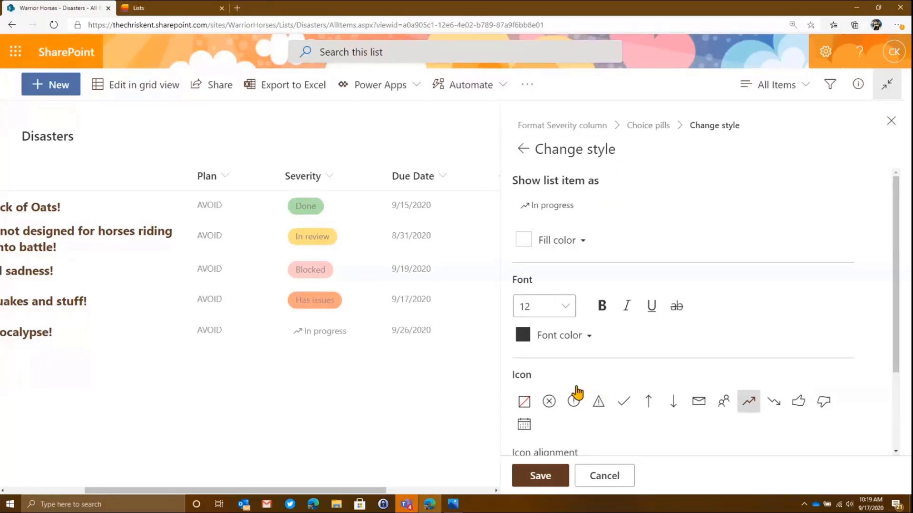
# Try font size 17 for the In progress pill, and set it back to 12.
pyautogui.click(572, 309)
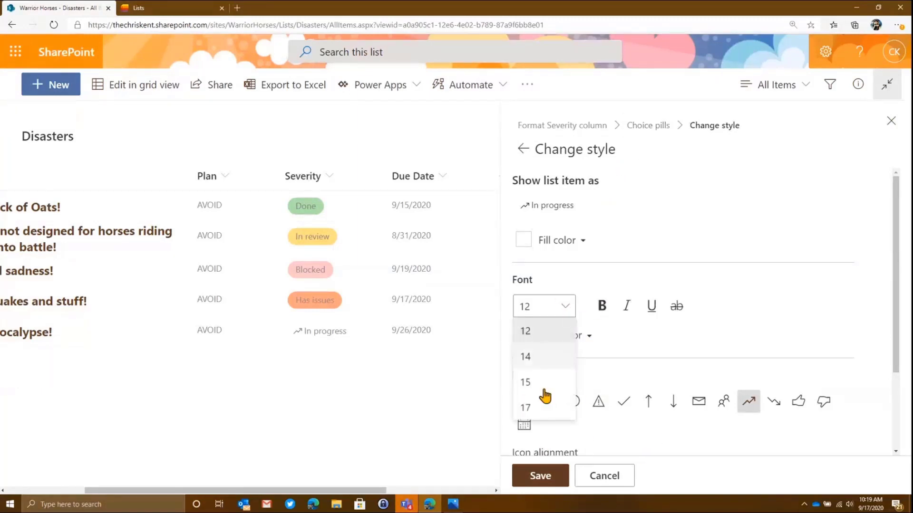
pyautogui.click(545, 404)
pyautogui.click(573, 308)
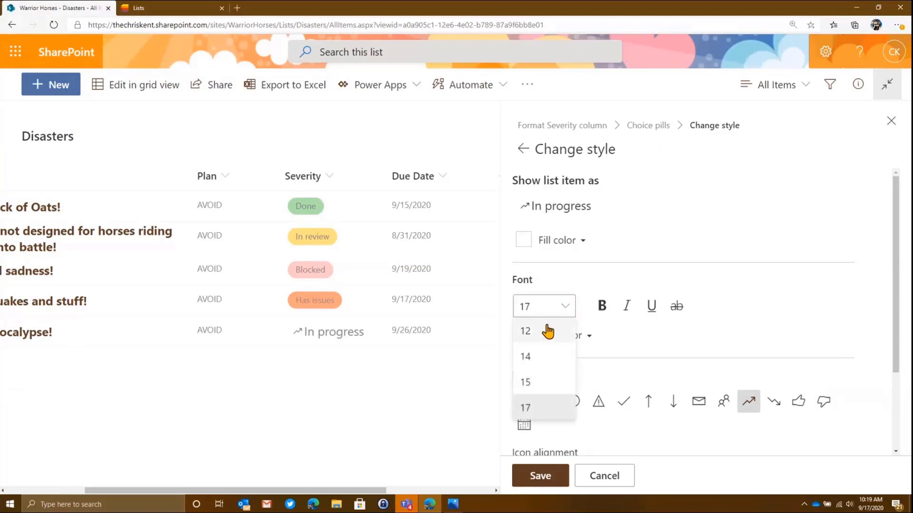
pyautogui.click(546, 329)
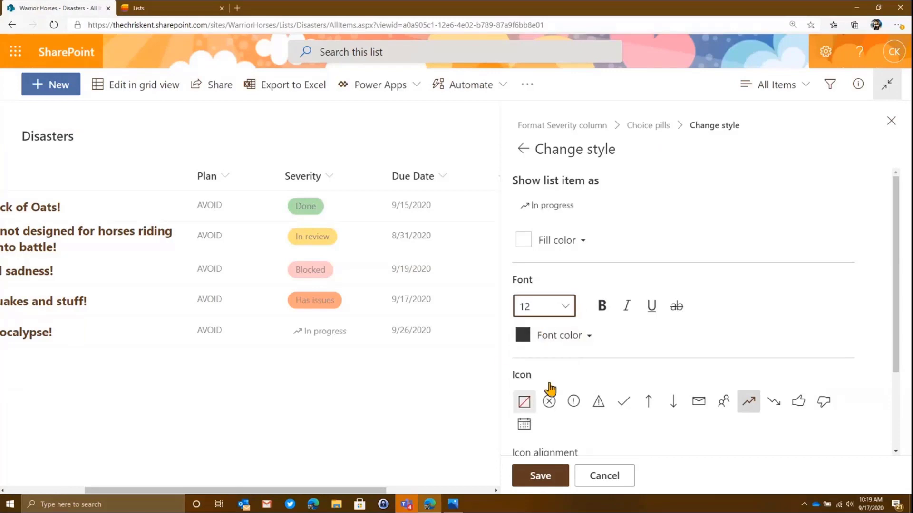
# Add a check mark icon to the Done pill's style.
pyautogui.click(659, 129)
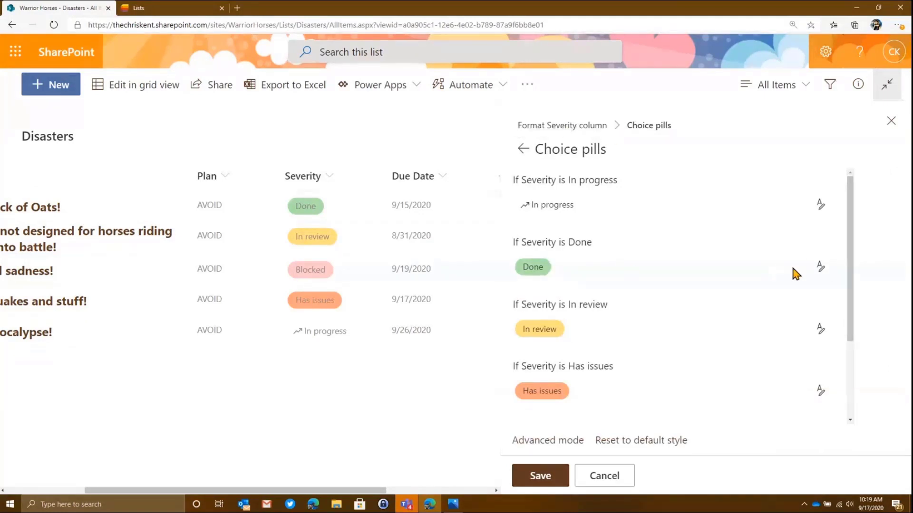
pyautogui.click(819, 267)
pyautogui.click(713, 480)
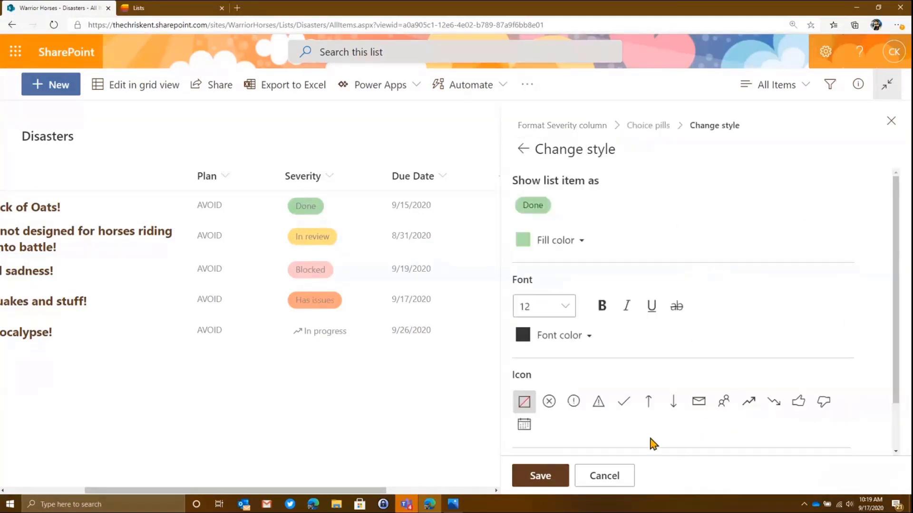
pyautogui.click(623, 401)
pyautogui.click(594, 125)
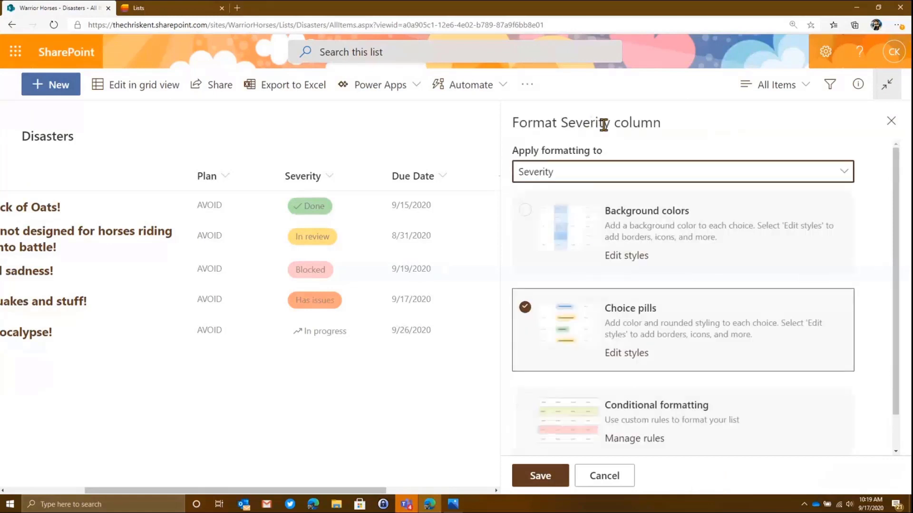
# Add the Warning icon to the In review pill of the Severity column.
pyautogui.click(613, 354)
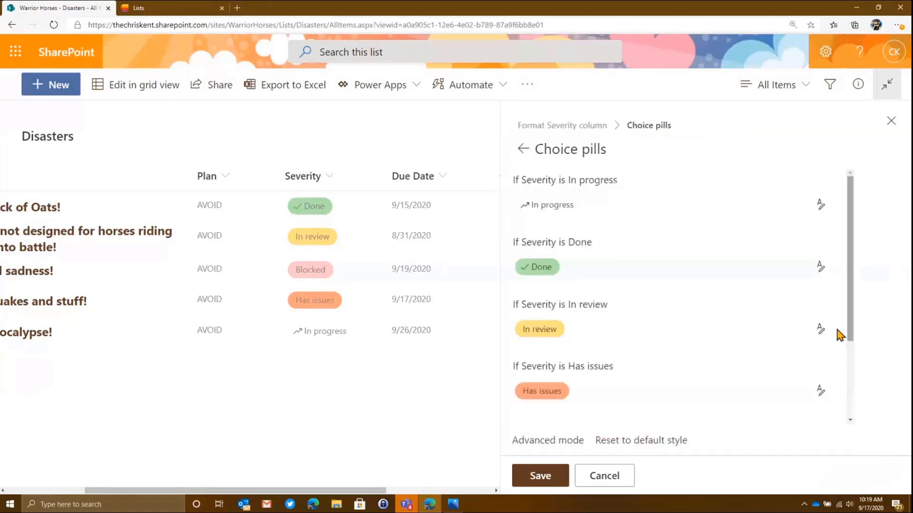
pyautogui.click(819, 329)
pyautogui.click(757, 306)
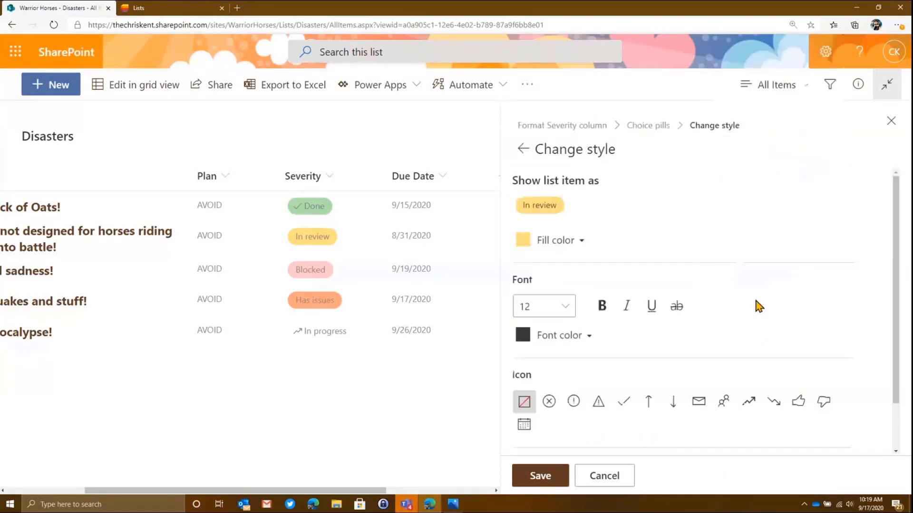
pyautogui.click(600, 408)
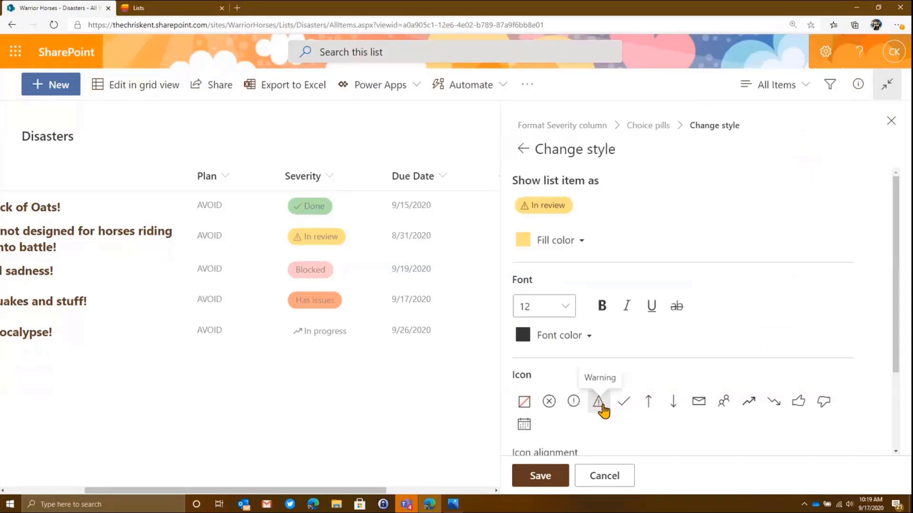
pyautogui.click(648, 125)
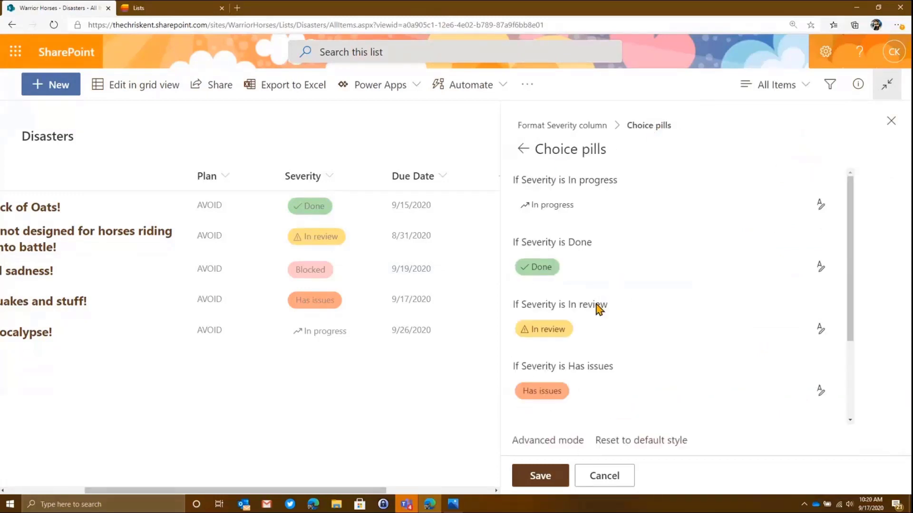
# Give the Has issues pill the Error icon, trying the Warning icon for comparison.
pyautogui.click(821, 391)
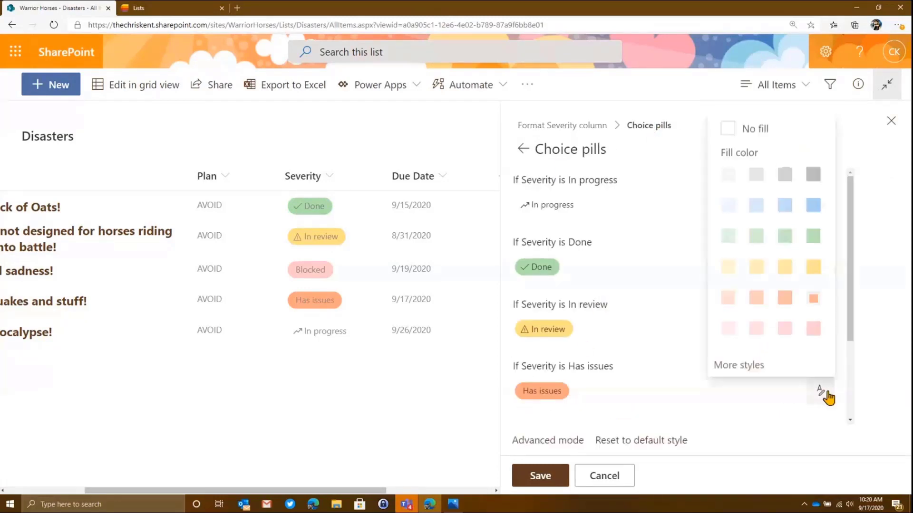
pyautogui.click(756, 363)
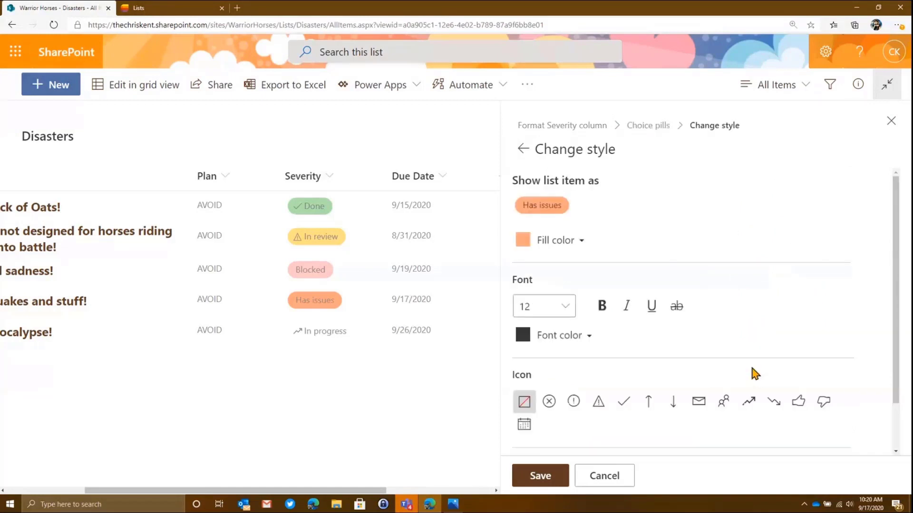
pyautogui.click(573, 404)
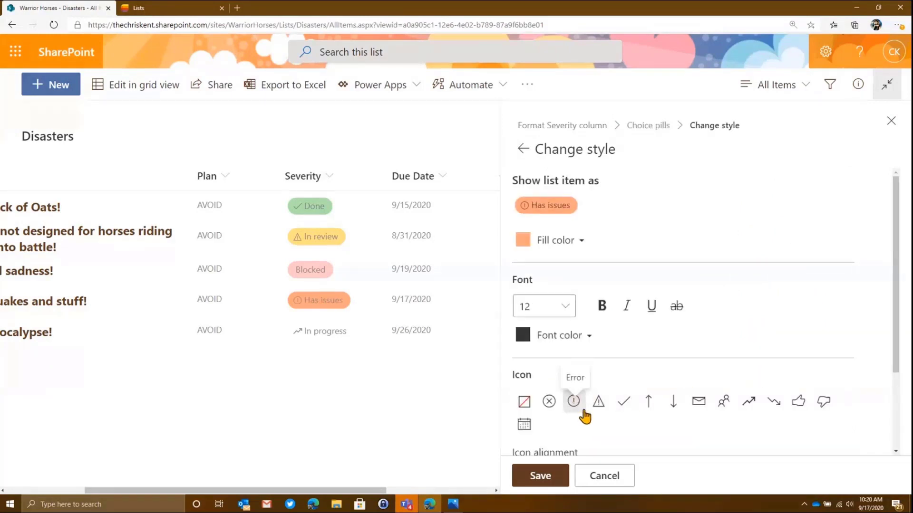
pyautogui.click(597, 403)
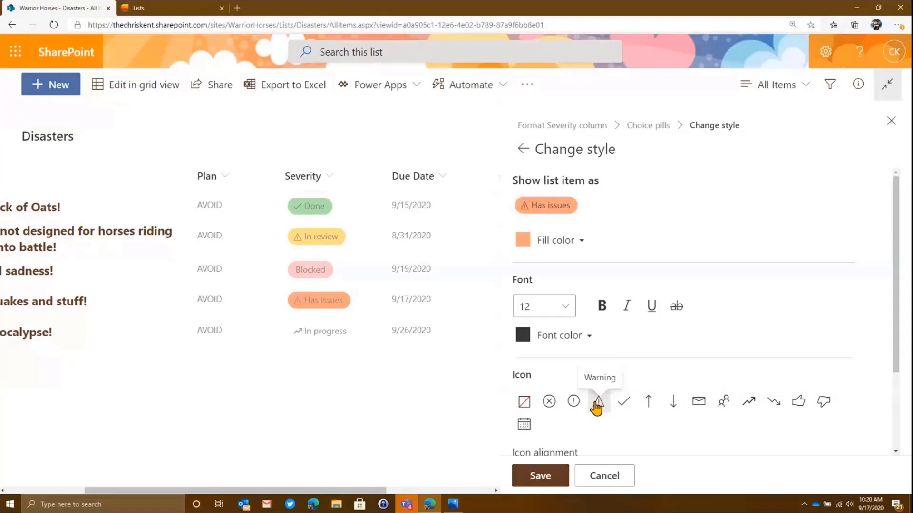
pyautogui.click(570, 403)
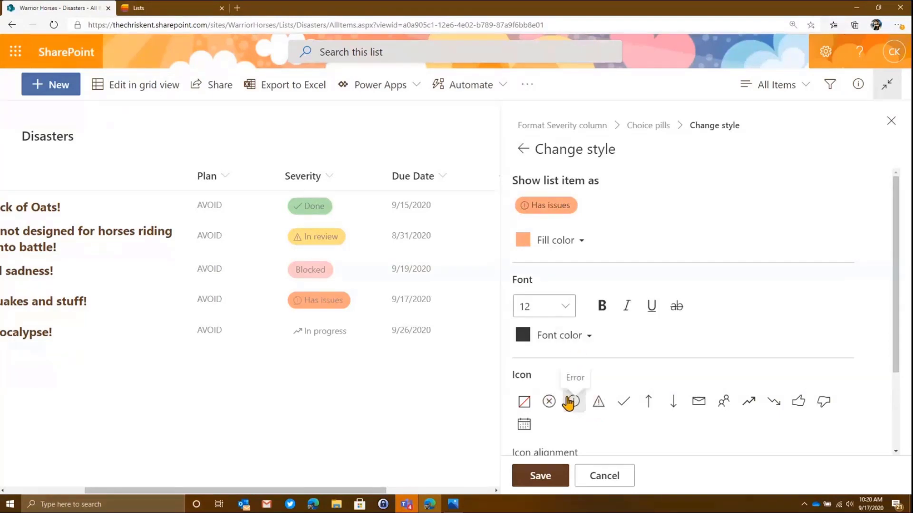
pyautogui.click(524, 148)
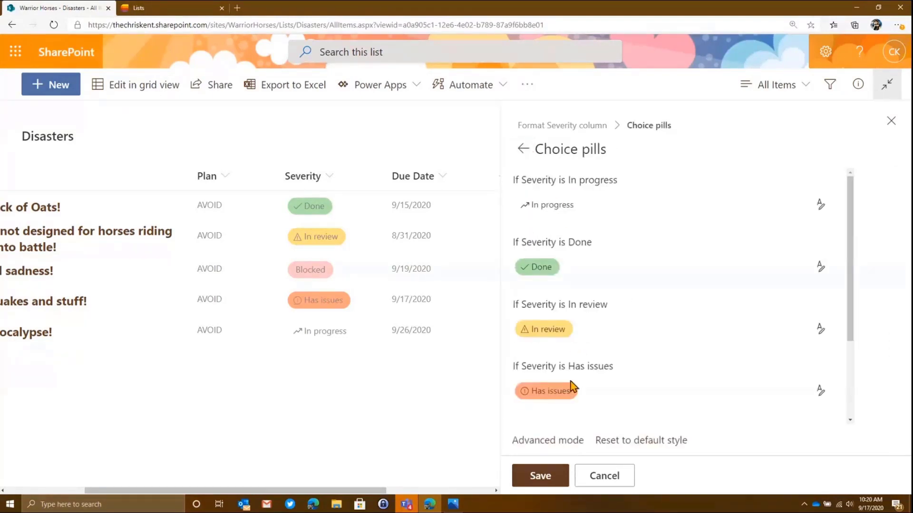
# Add the circled X icon to the Blocked pill, then save the Severity formatting and close the formatting pane.
pyautogui.scroll(-3, 570, 381)
pyautogui.click(820, 338)
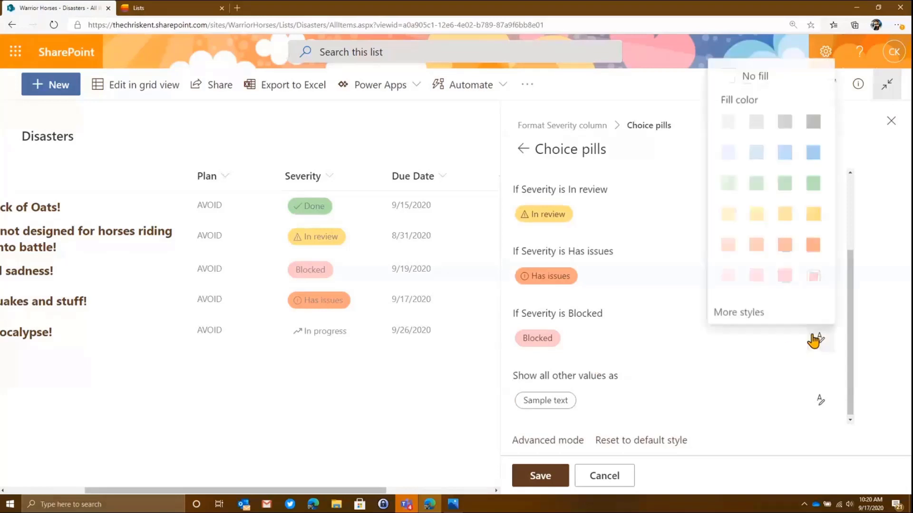
pyautogui.click(746, 314)
pyautogui.click(549, 404)
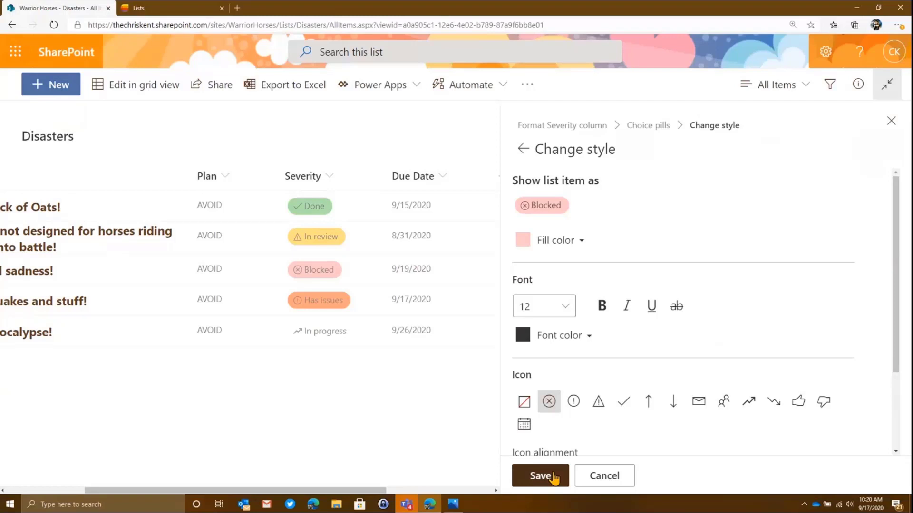
pyautogui.click(554, 477)
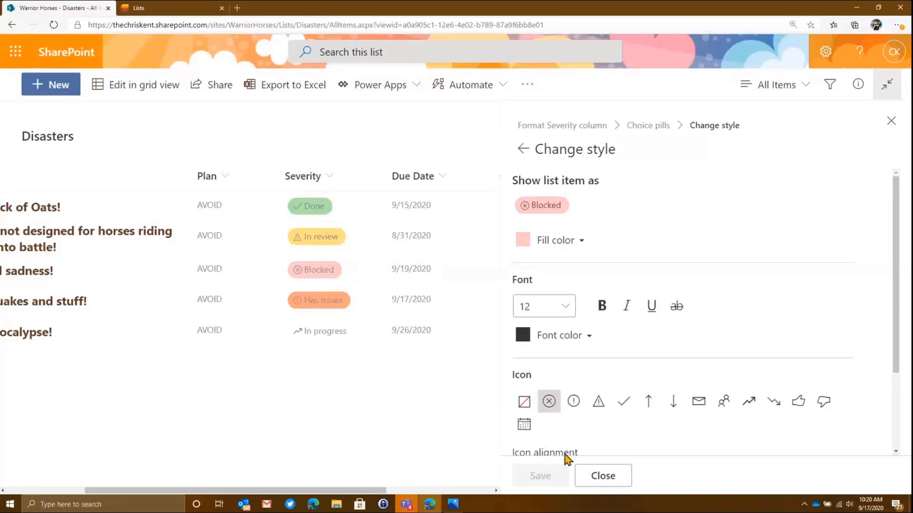
pyautogui.click(891, 121)
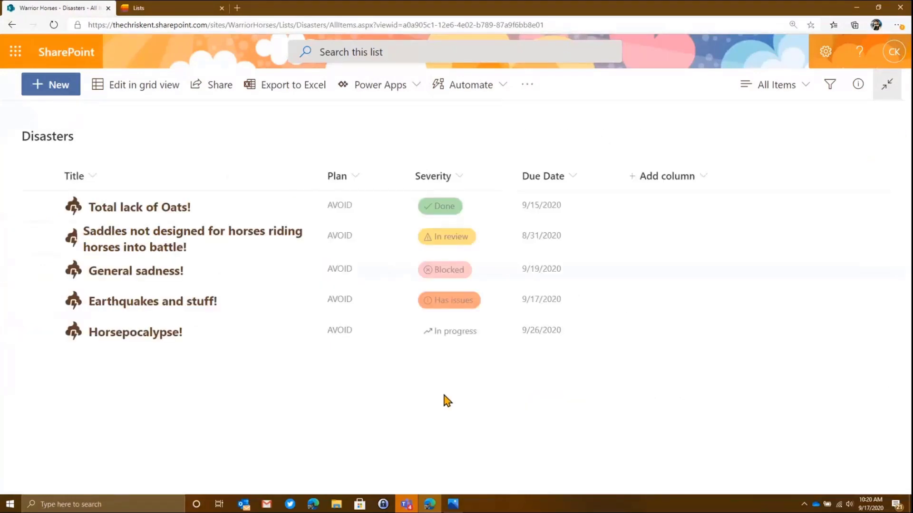
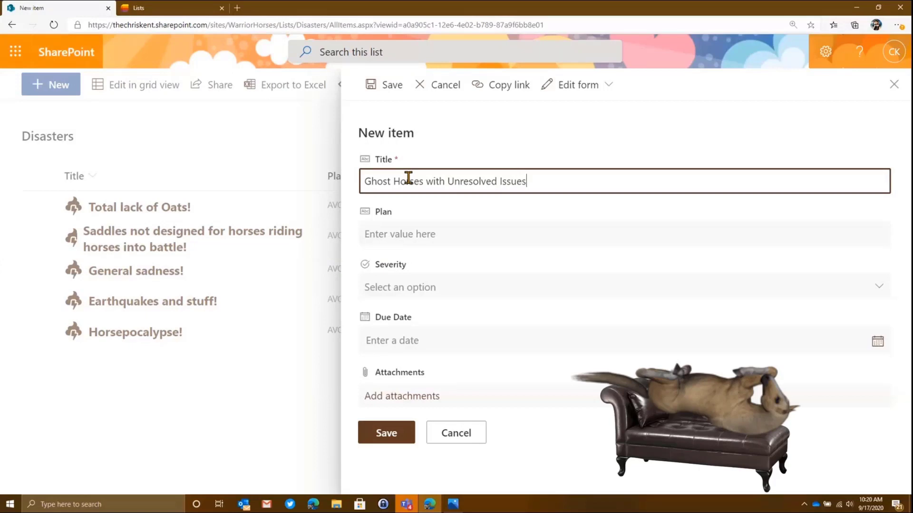
# Set the item's Plan to "Go on a fun loving adventure to solve the mystery, return the treasure, and restore the declaration of independence" and Severity to Cancelled.
pyautogui.hotkey('ctrl', 'a')
pyautogui.click(419, 234)
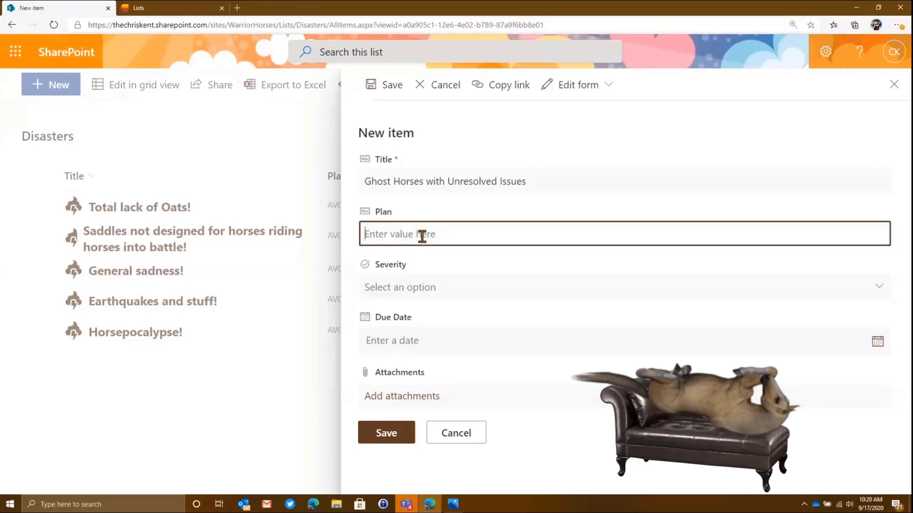
pyautogui.write('Go on a fun')
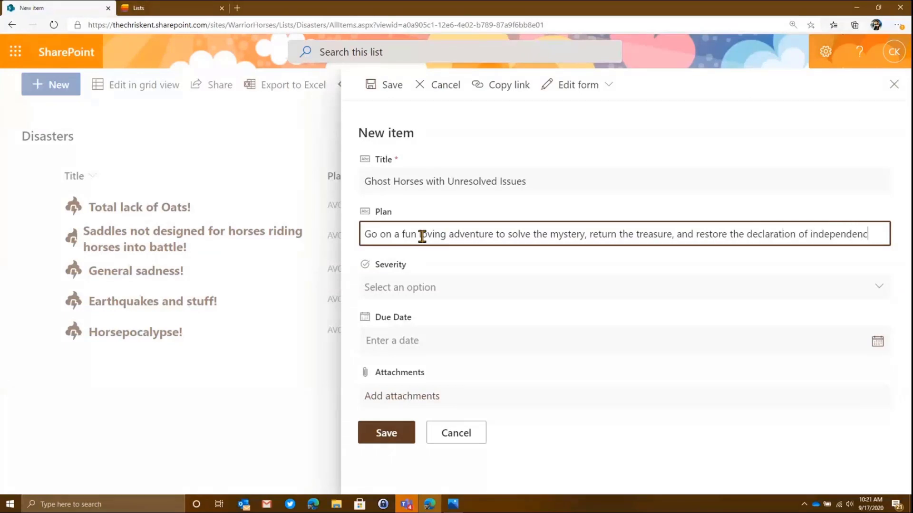
pyautogui.click(430, 289)
pyautogui.click(411, 461)
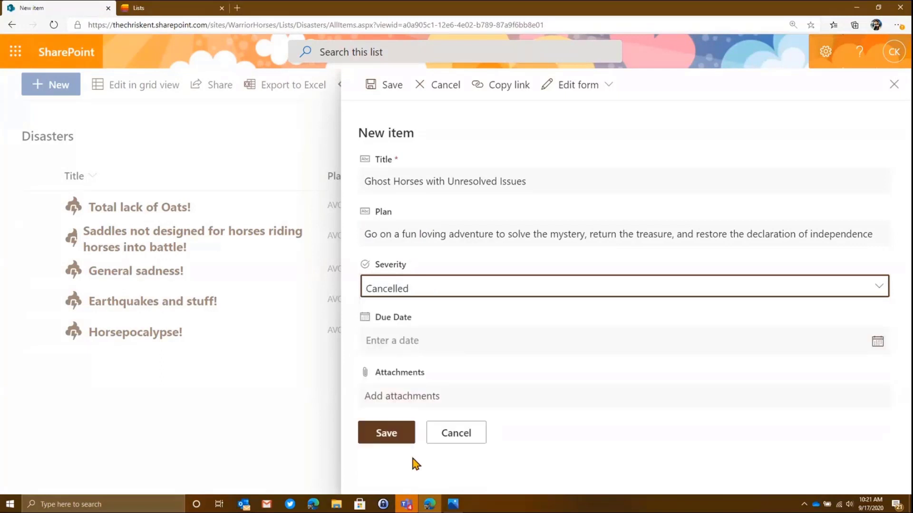
# Set the new item's Due Date to 10/3/2020 and save the item.
pyautogui.click(485, 340)
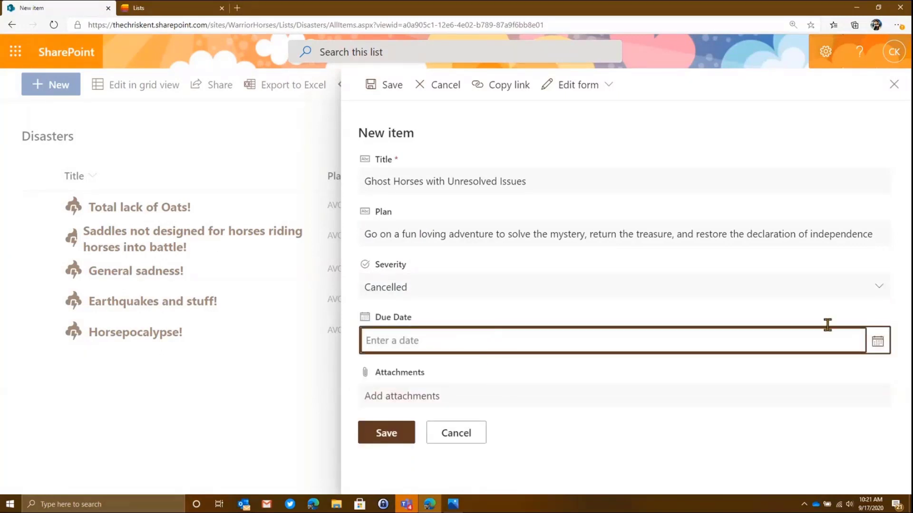
pyautogui.click(862, 346)
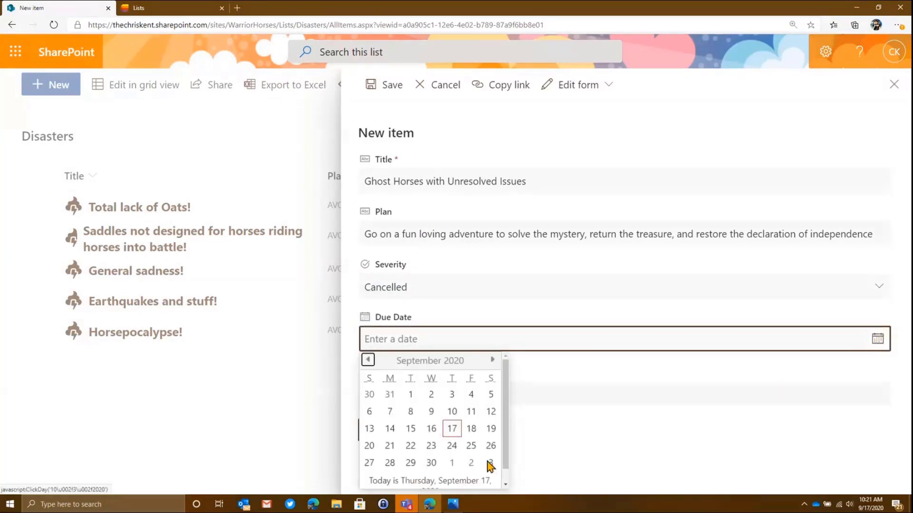
pyautogui.scroll(-1, 489, 463)
pyautogui.click(490, 448)
pyautogui.click(385, 434)
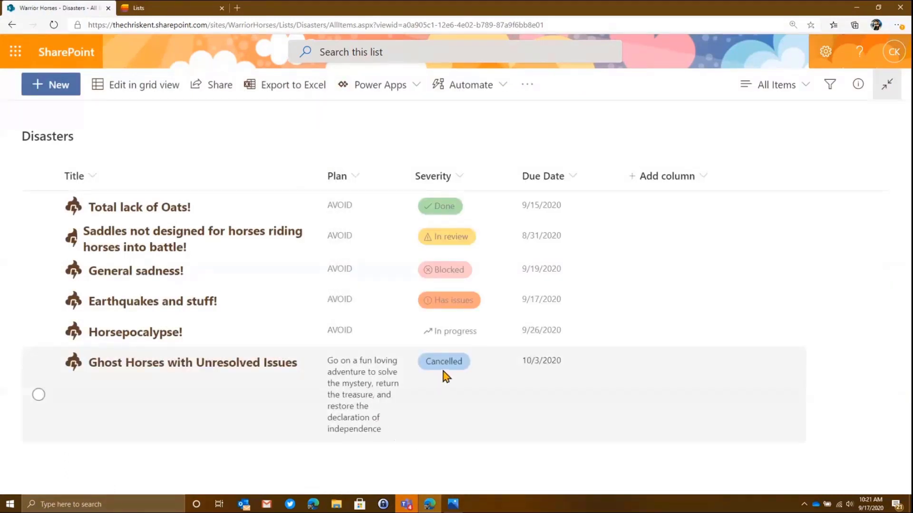
# Edit the Severity column's choice pill styles and give the Cancelled pill the lightest gray fill.
pyautogui.click(466, 180)
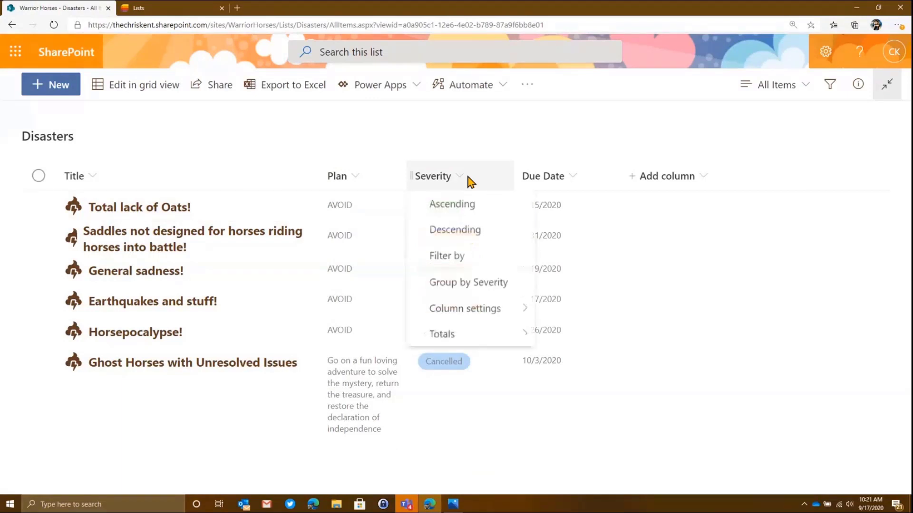
pyautogui.moveTo(488, 321)
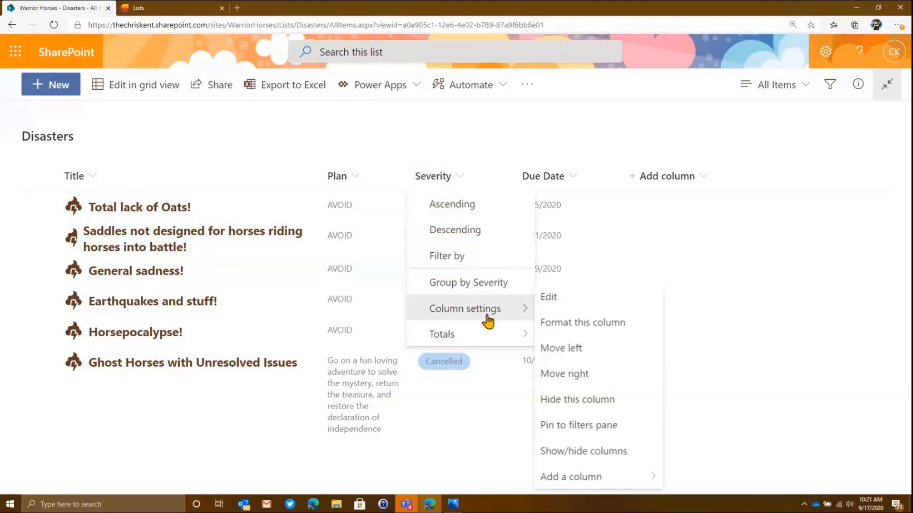
pyautogui.click(579, 326)
pyautogui.click(629, 356)
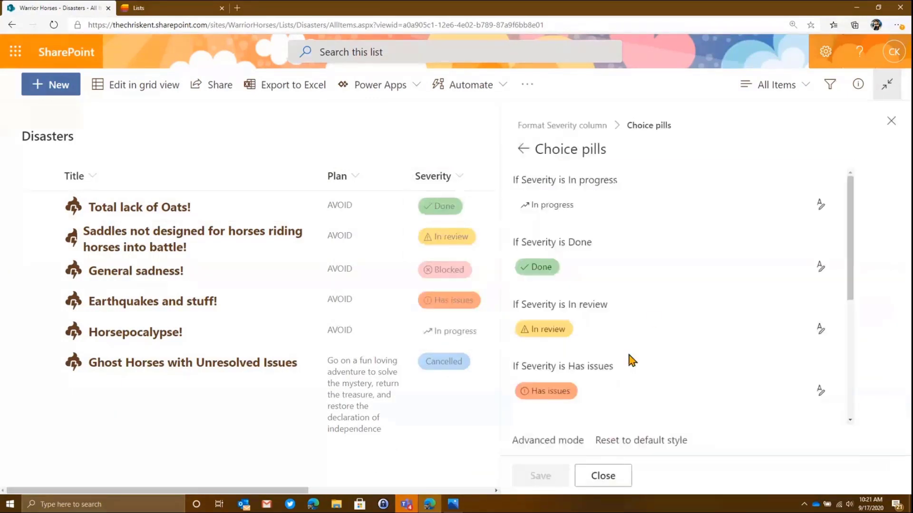
pyautogui.scroll(-3, 629, 355)
pyautogui.scroll(-2, 601, 387)
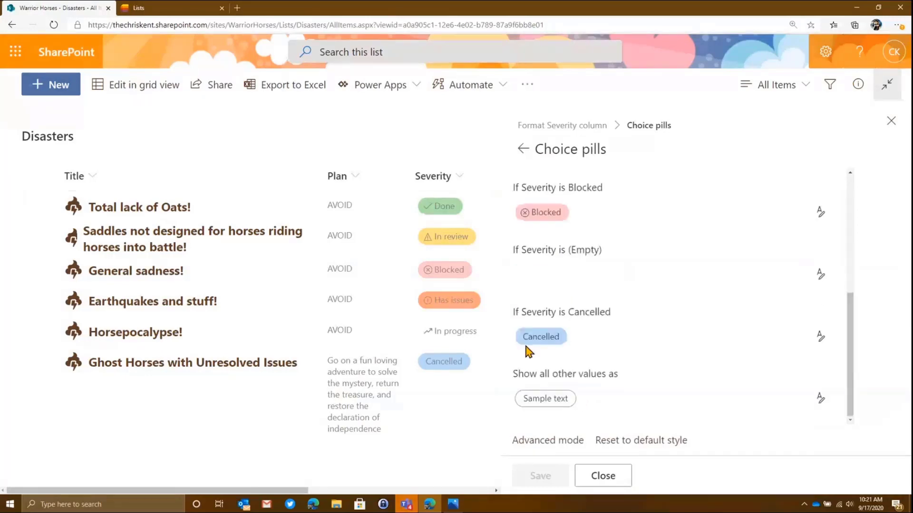
pyautogui.click(821, 336)
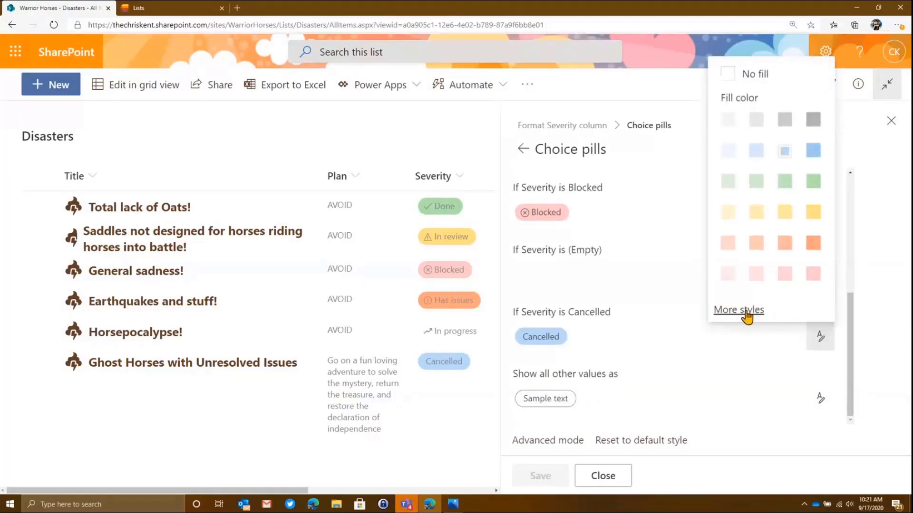
pyautogui.click(728, 120)
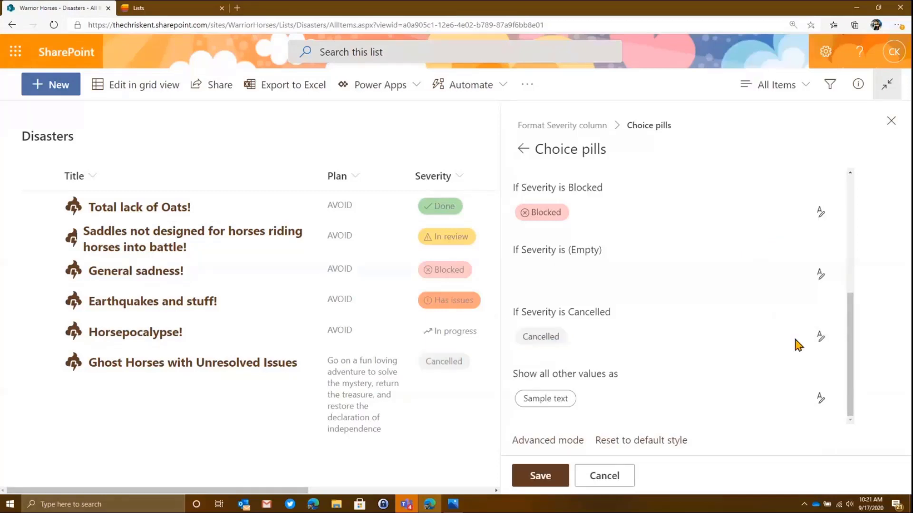
# Add the Thumbs down icon to the Cancelled pill, then save the Severity formatting and close the formatting pane.
pyautogui.click(820, 337)
pyautogui.click(737, 310)
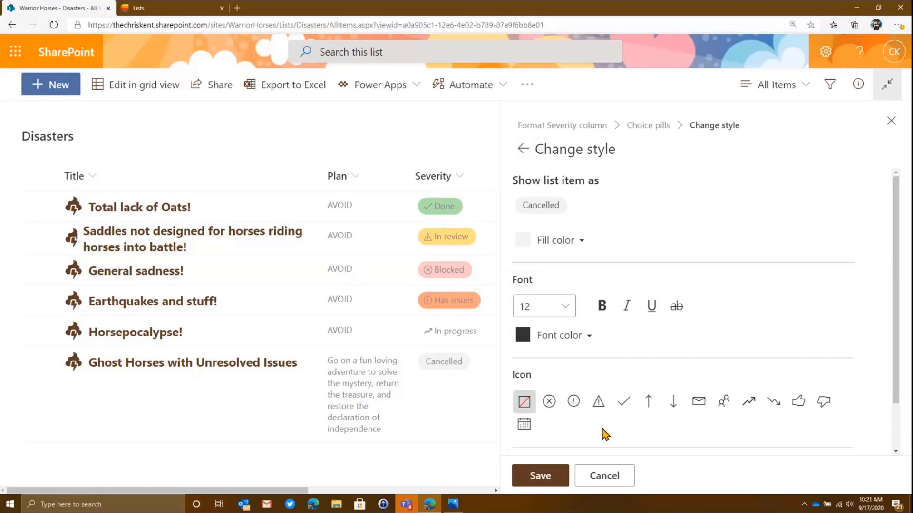
pyautogui.click(822, 401)
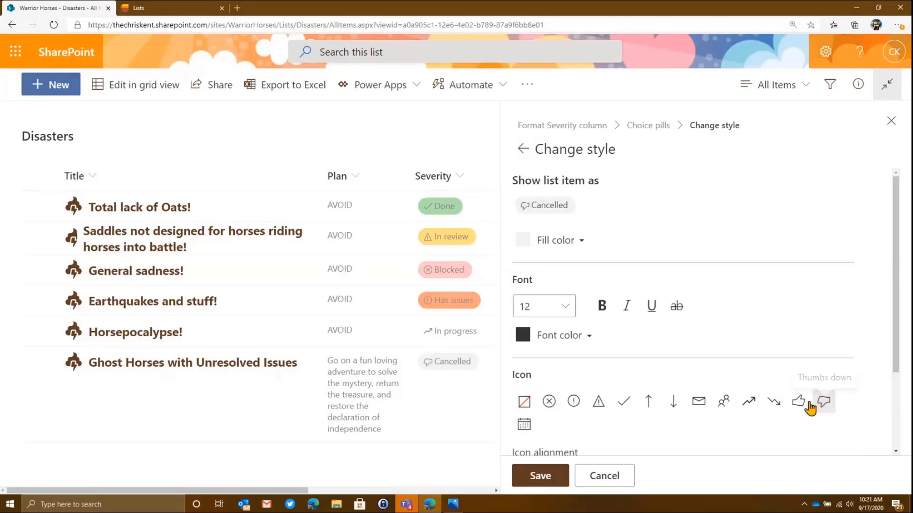
pyautogui.click(559, 475)
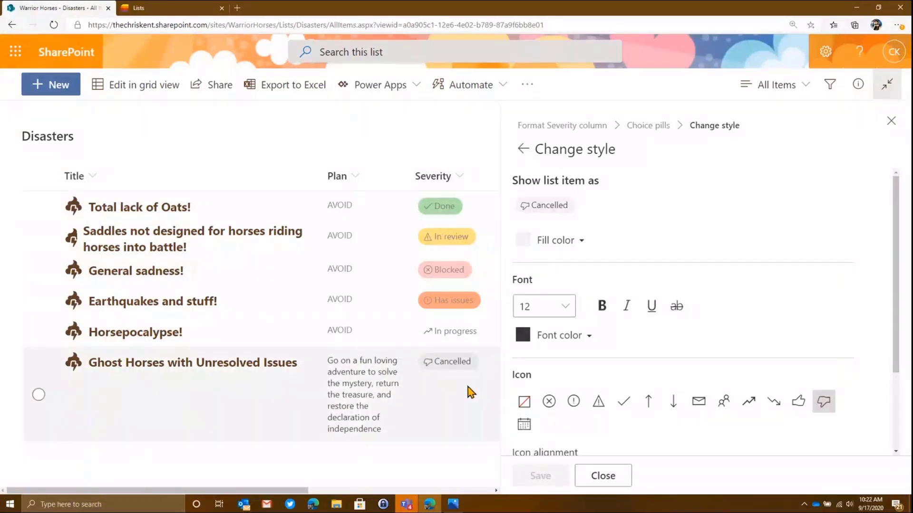
pyautogui.click(892, 123)
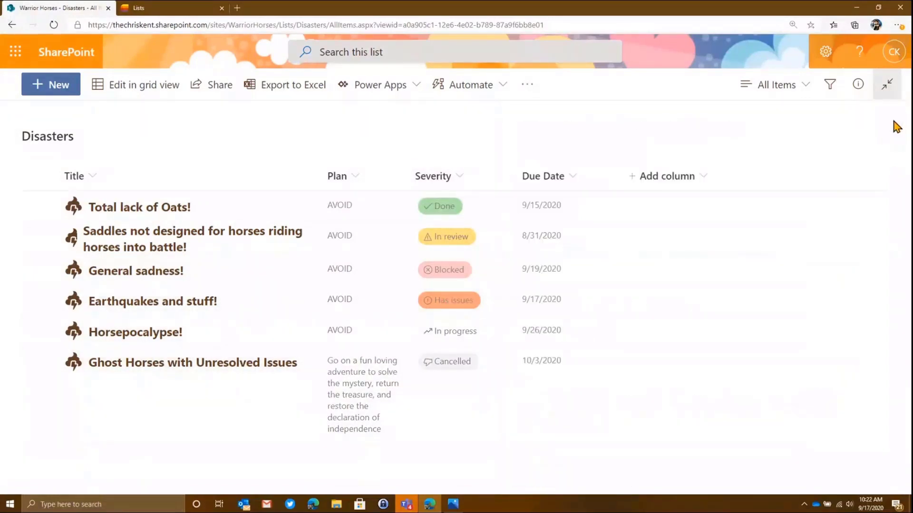
# Open the Severity column's formatting JSON in advanced mode.
pyautogui.click(464, 179)
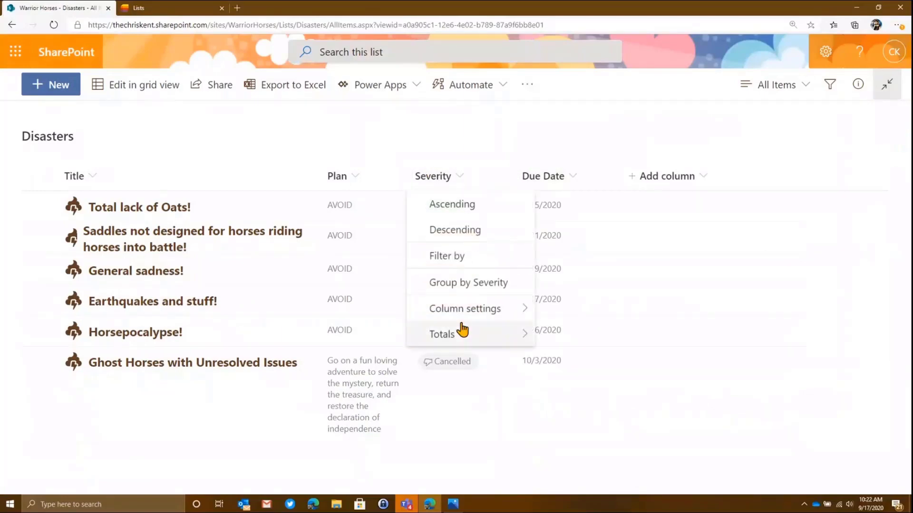
pyautogui.moveTo(483, 315)
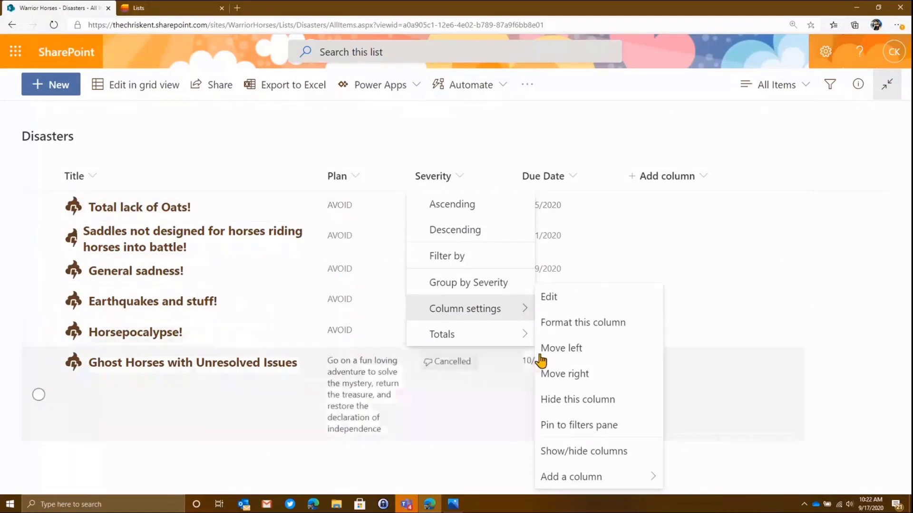
pyautogui.click(561, 328)
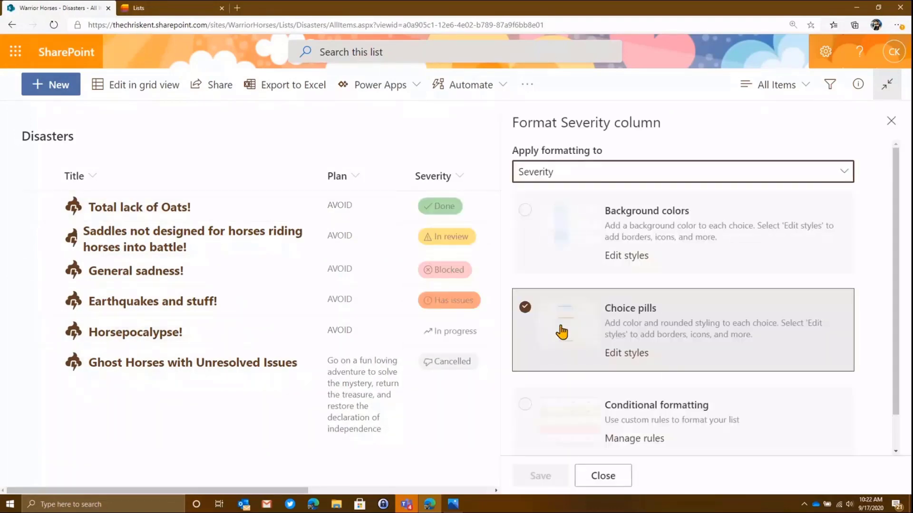
pyautogui.scroll(-1, 594, 419)
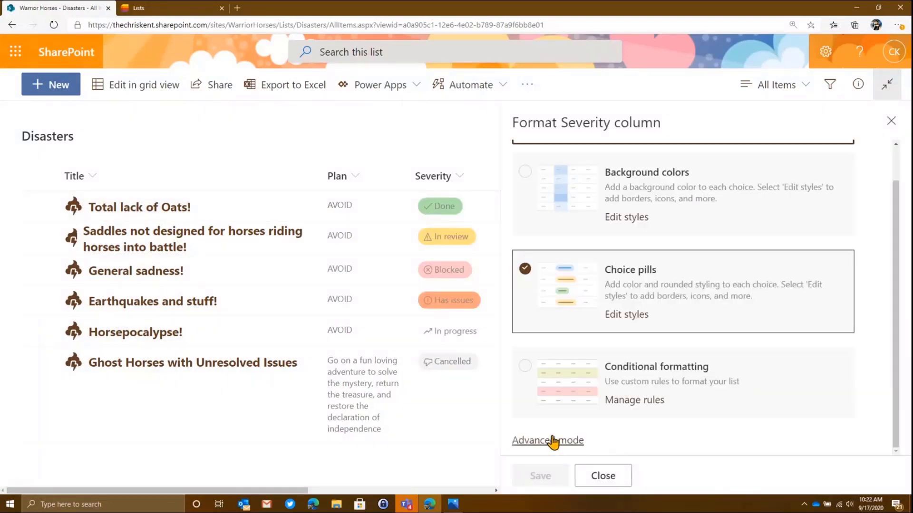
pyautogui.click(561, 441)
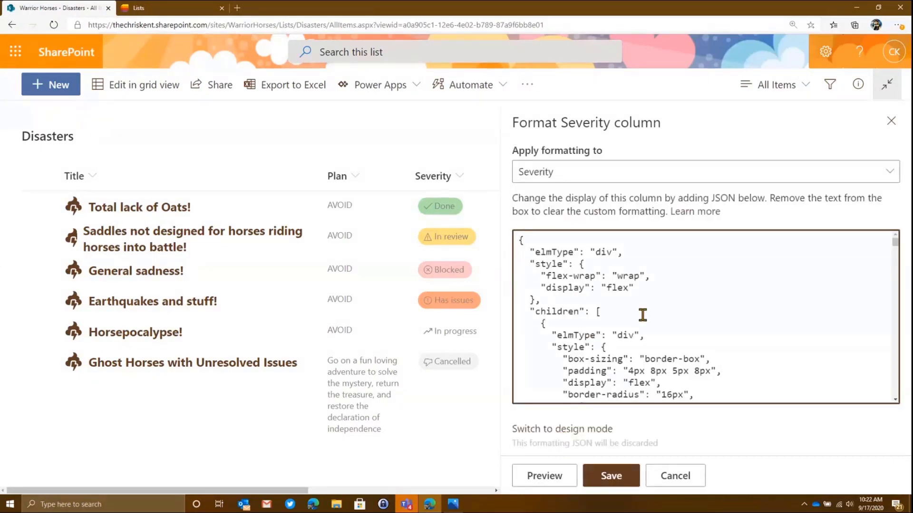
# In the Severity JSON, replace the Done choice's background class with ms-bgColor-greenLight and preview the formatting.
pyautogui.scroll(-10, 672, 306)
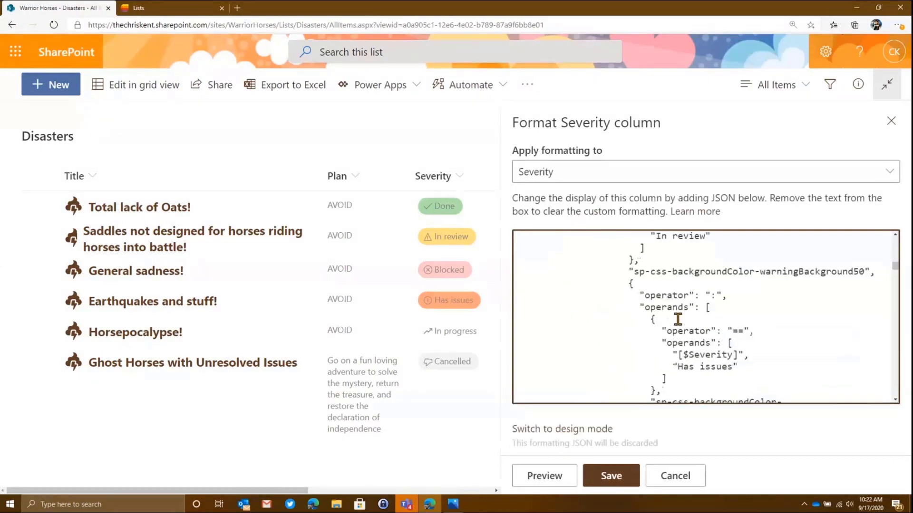
pyautogui.scroll(-5, 677, 319)
pyautogui.scroll(2, 676, 307)
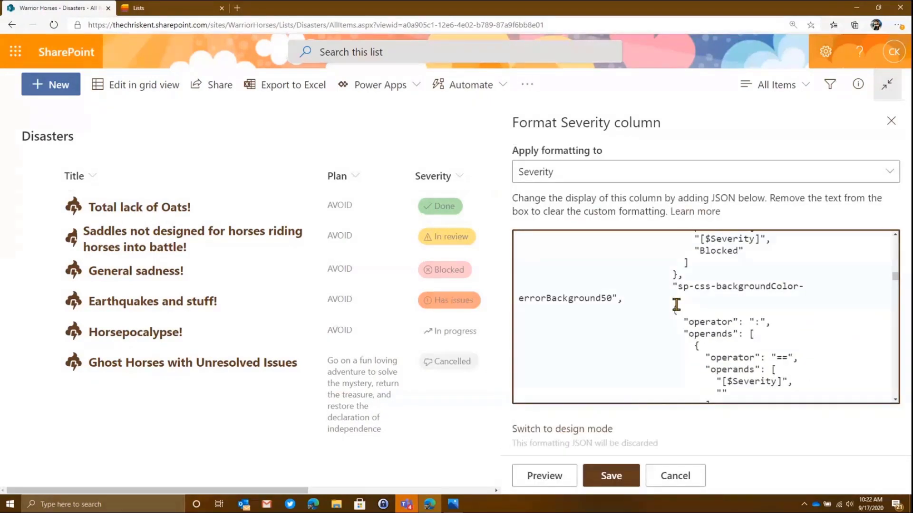
pyautogui.scroll(-2, 713, 307)
pyautogui.scroll(3, 788, 301)
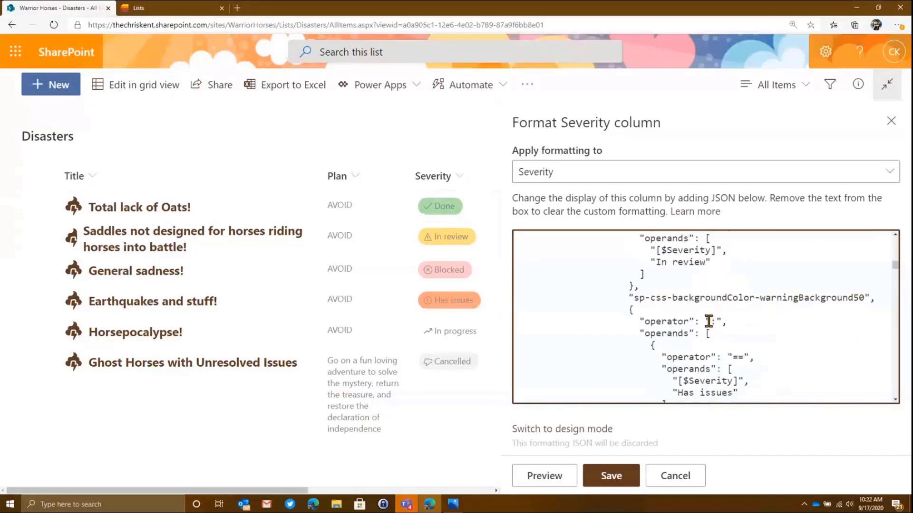
pyautogui.scroll(5, 708, 321)
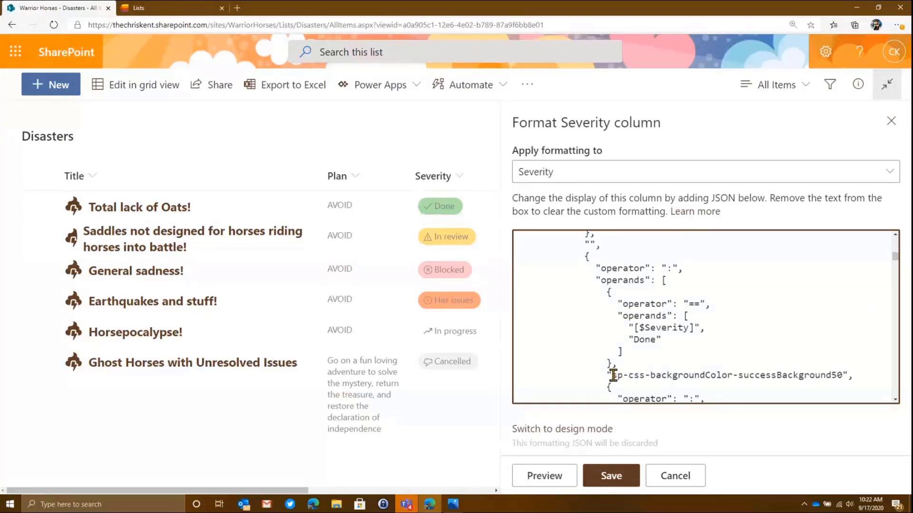
pyautogui.moveTo(613, 376); pyautogui.dragTo(842, 375)
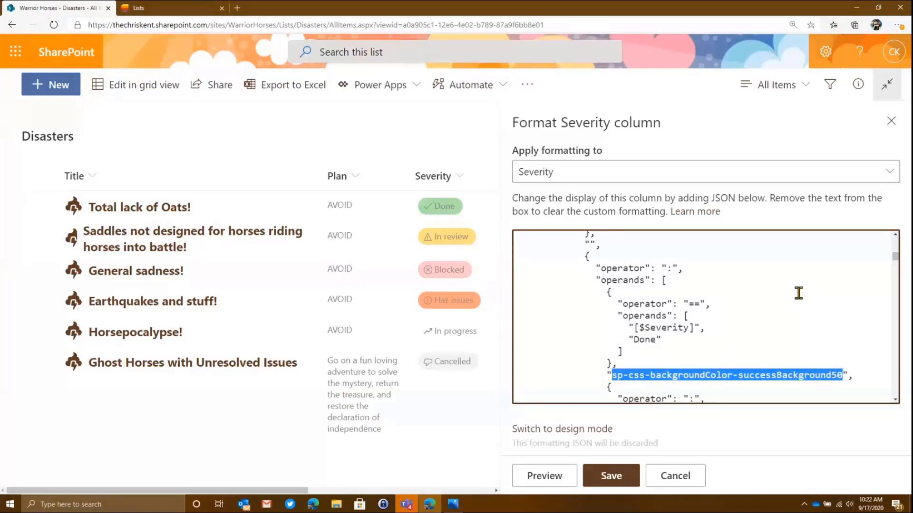
pyautogui.write('ms')
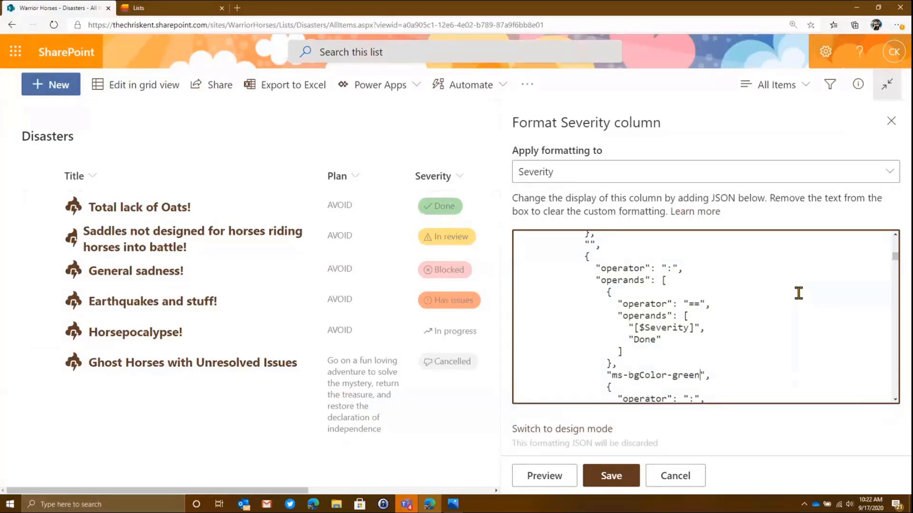
pyautogui.write('-bgColor-greenLight')
pyautogui.click(561, 476)
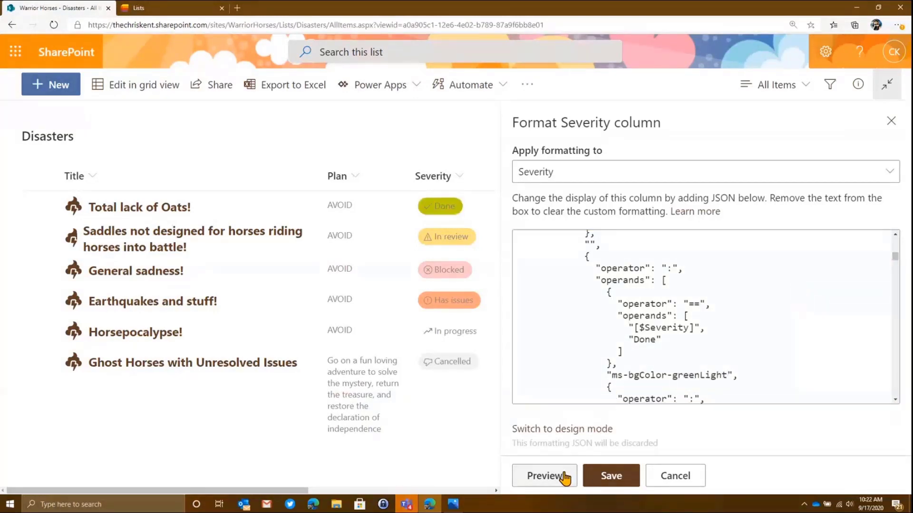
# Change the In progress icon name in the JSON to HeartFill, preview and save the formatting, and close the pane.
pyautogui.scroll(-6, 657, 297)
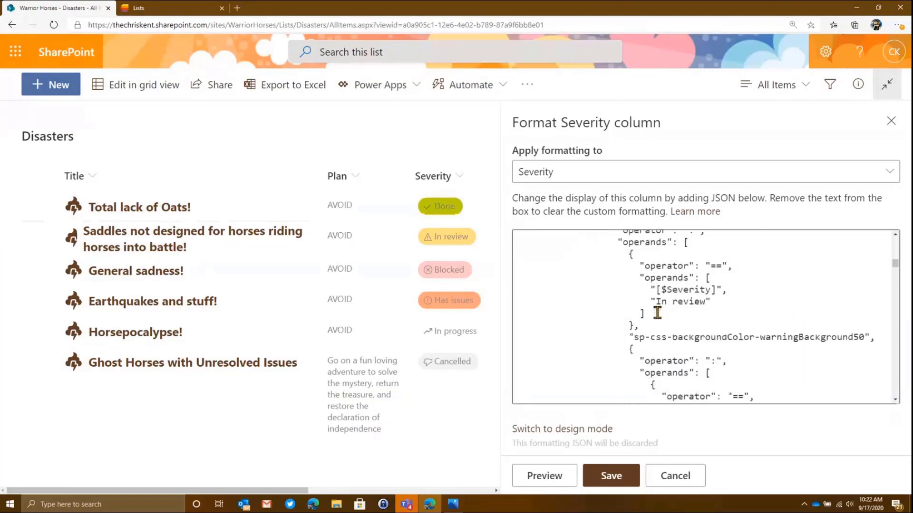
pyautogui.scroll(-10, 659, 336)
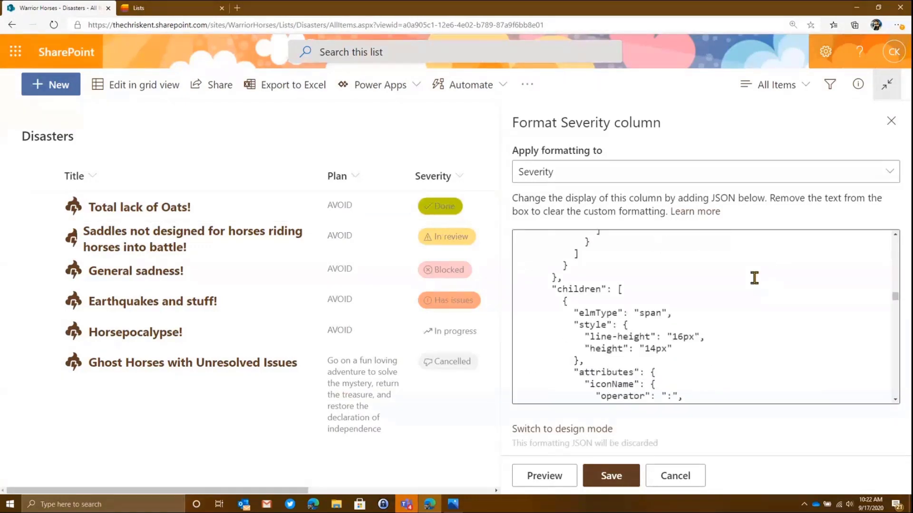
pyautogui.scroll(-2, 749, 300)
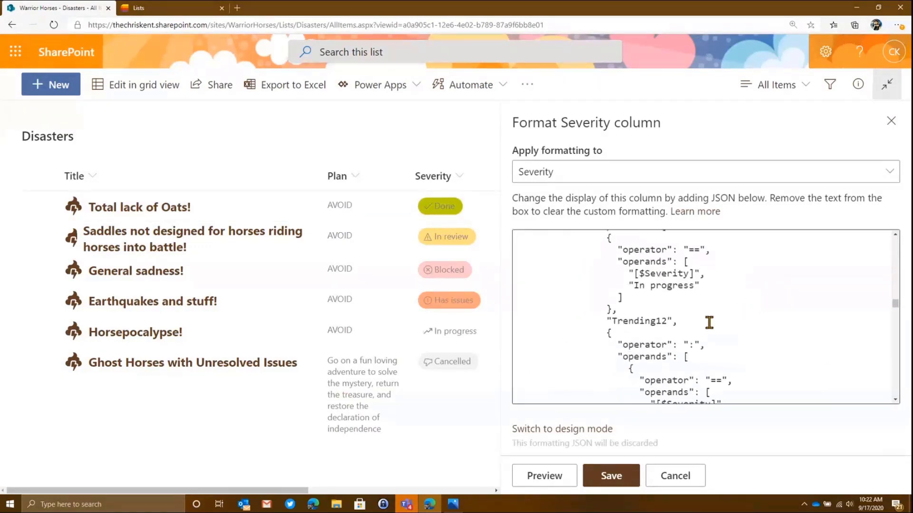
pyautogui.doubleClick(671, 321)
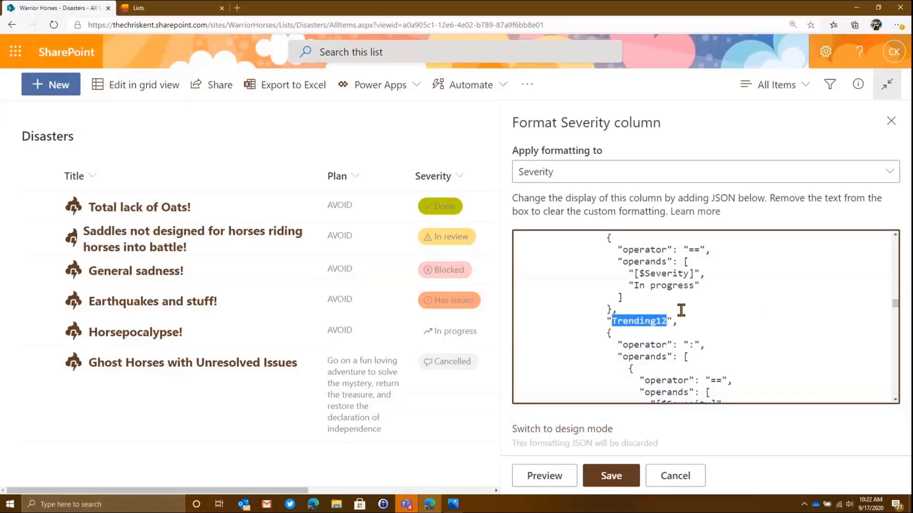
pyautogui.write('HeartFill')
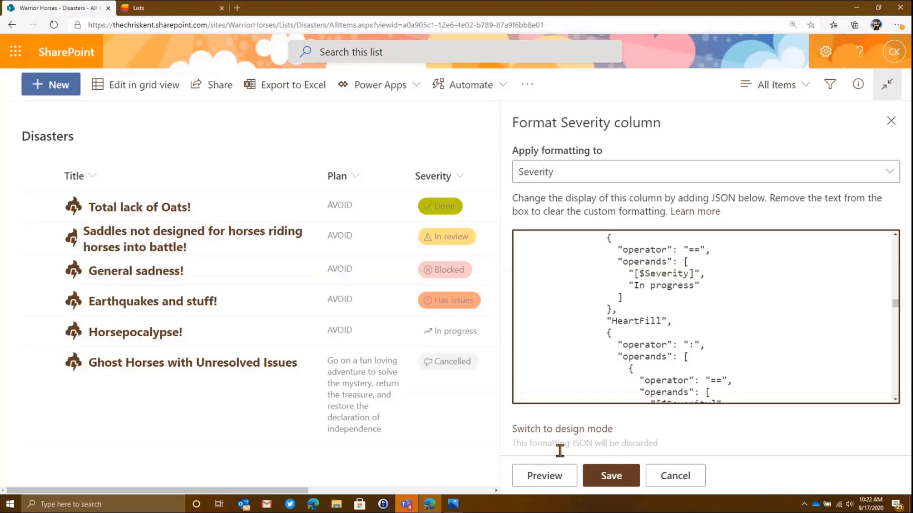
pyautogui.click(546, 474)
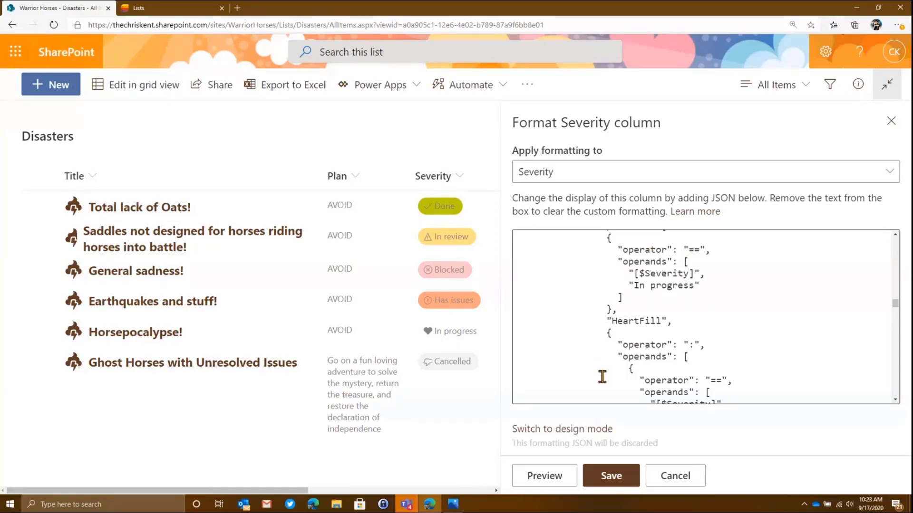
pyautogui.click(624, 485)
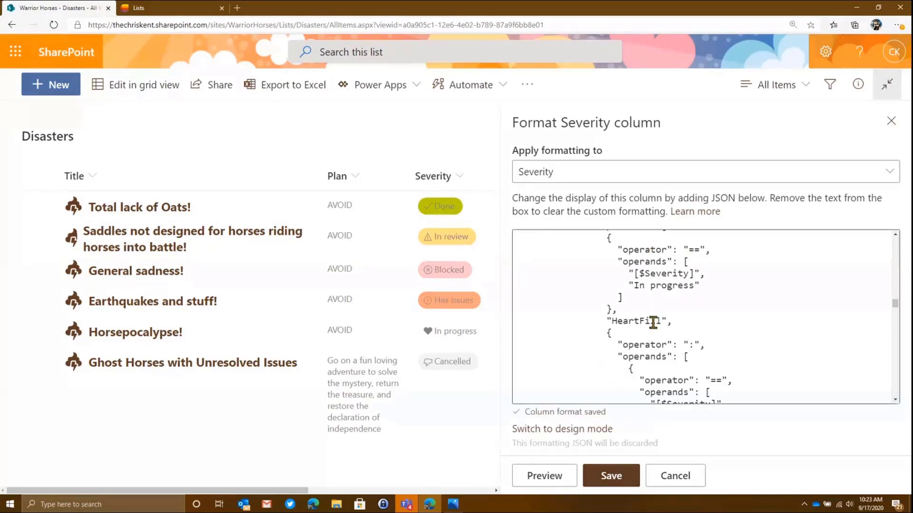
pyautogui.click(890, 121)
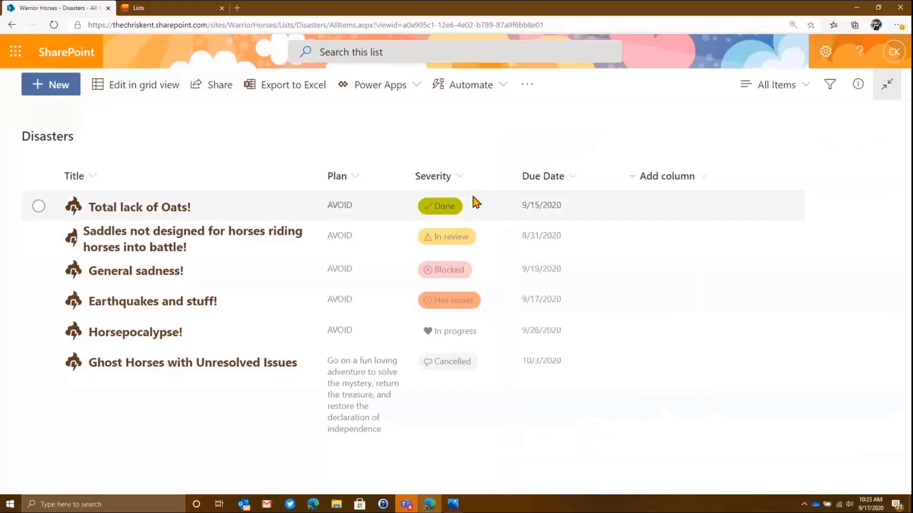
# Open the Severity column's edit settings to review its choices, then close them without changes.
pyautogui.click(466, 175)
pyautogui.moveTo(488, 311)
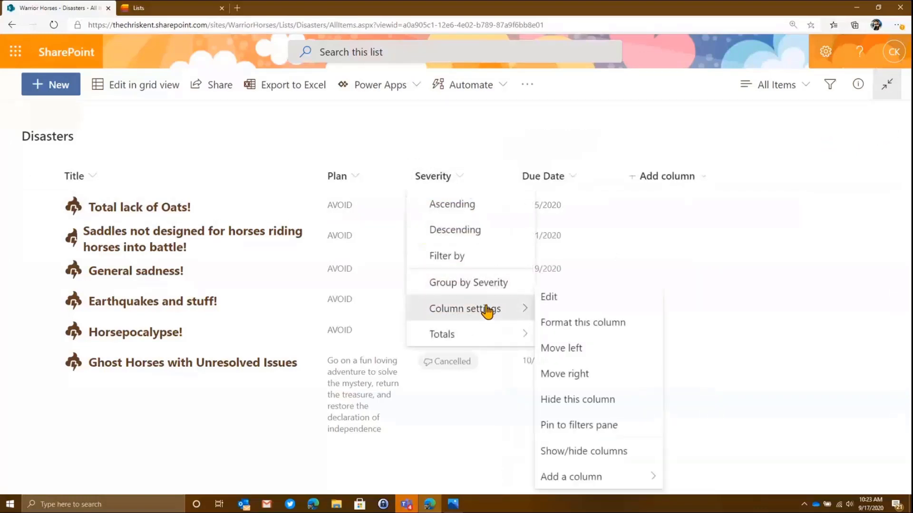
pyautogui.click(577, 299)
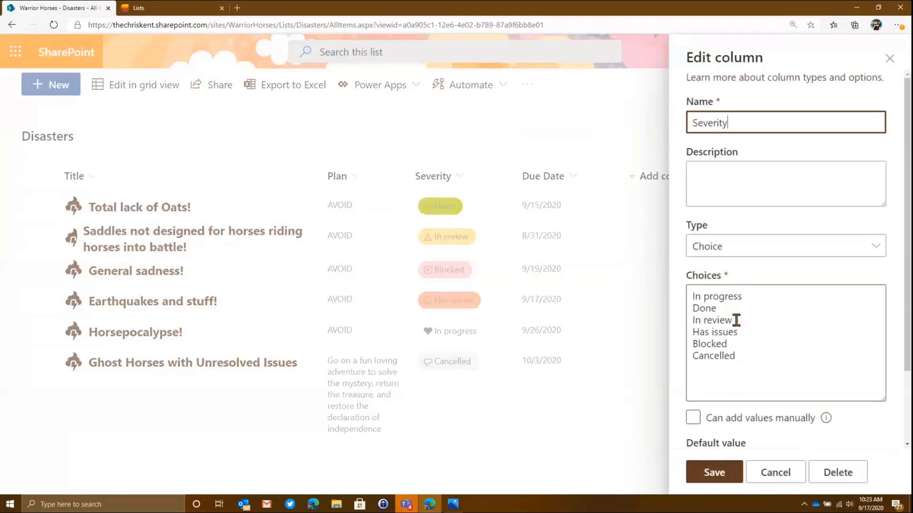
pyautogui.click(889, 58)
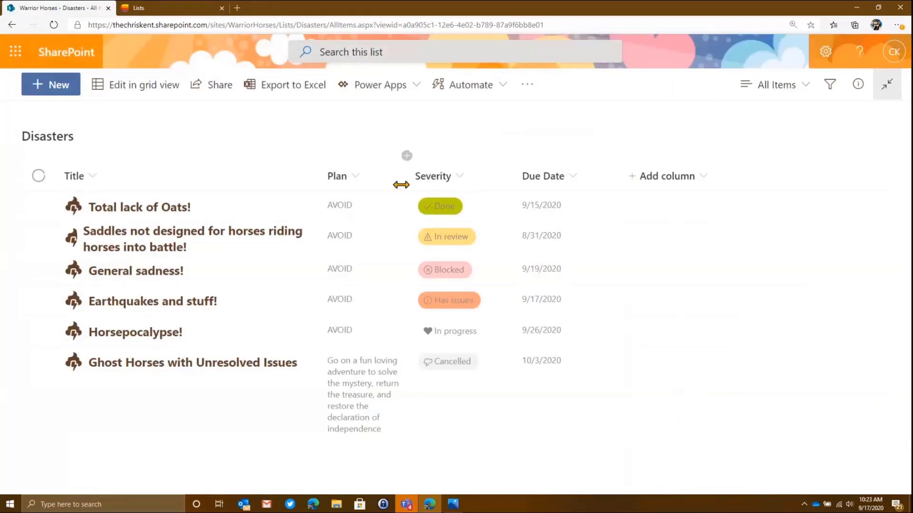
# Switch the Severity column's formatting from JSON to design mode, then cancel the formatting change.
pyautogui.click(461, 177)
pyautogui.moveTo(479, 314)
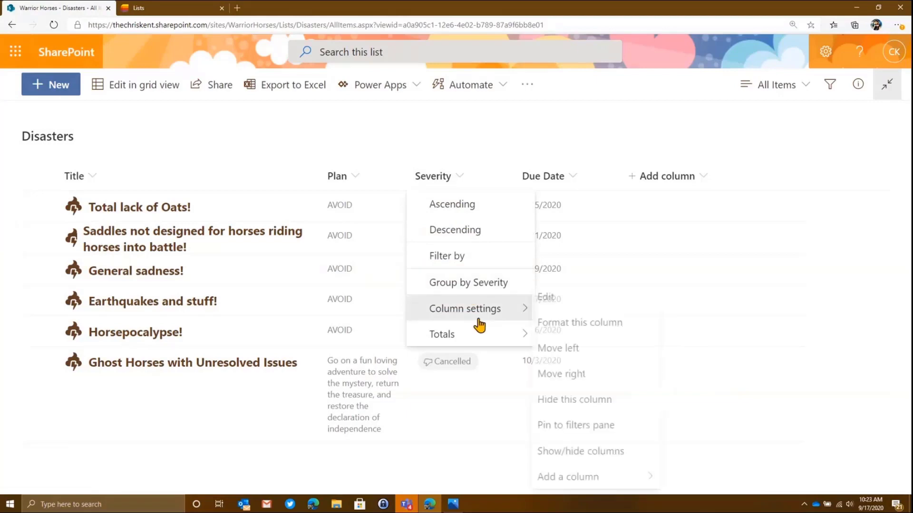
pyautogui.click(594, 319)
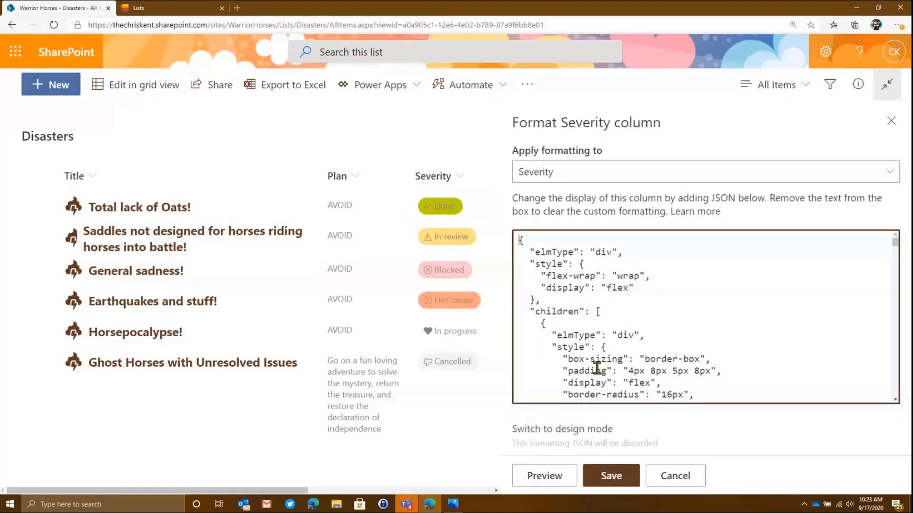
pyautogui.click(561, 430)
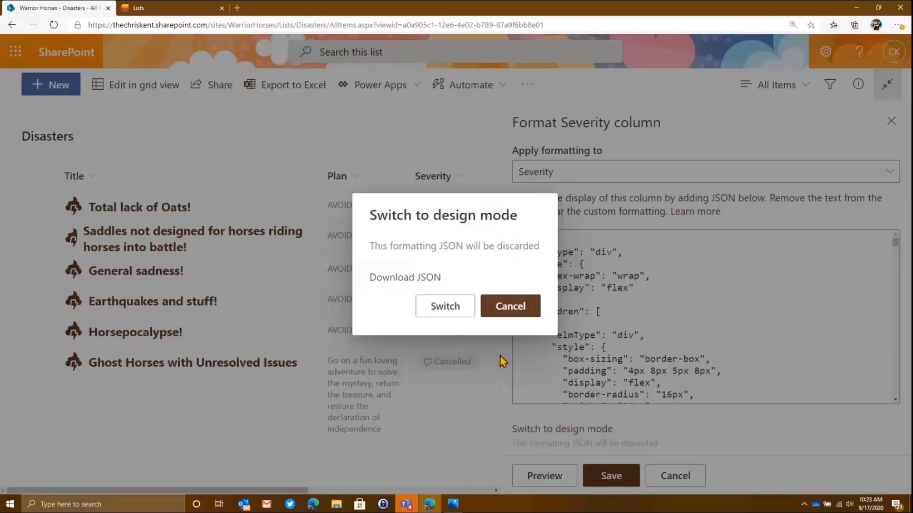
pyautogui.click(459, 307)
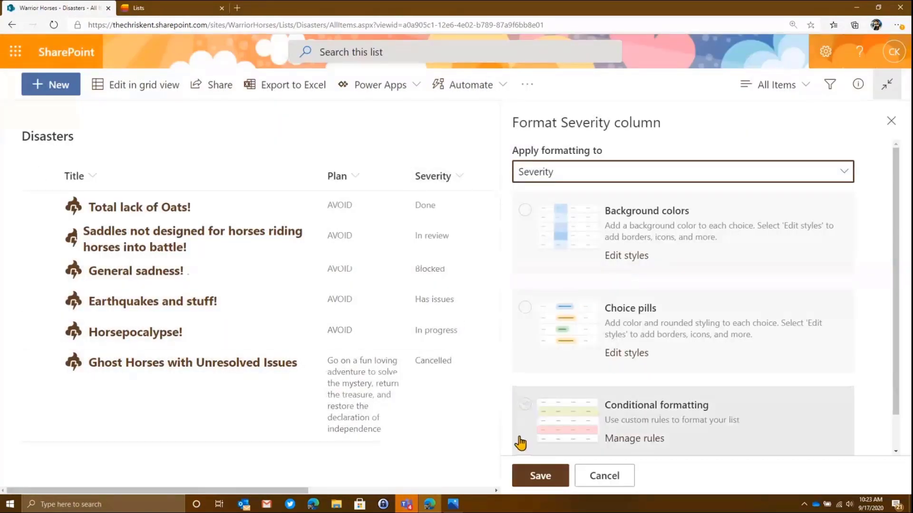
pyautogui.click(624, 476)
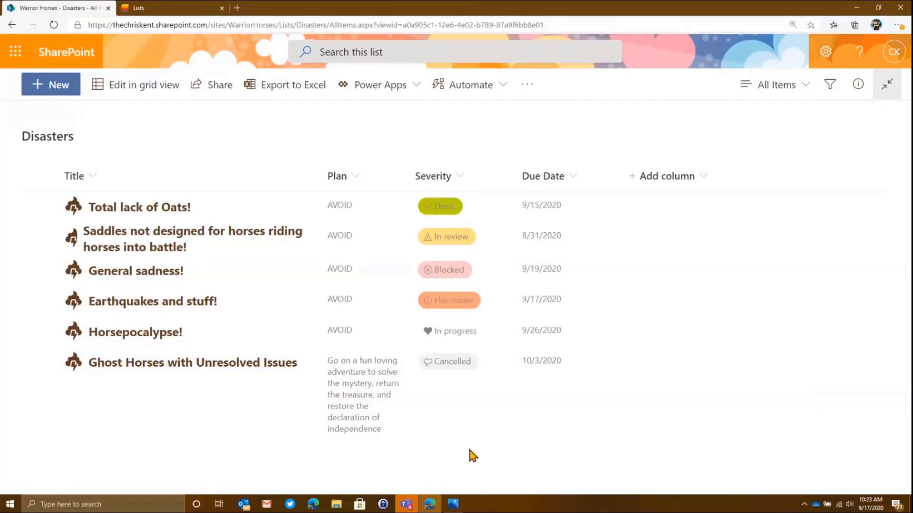
# Open the Due Date column's formatting, apply the Format dates style, and open its styles for editing.
pyautogui.moveTo(408, 500)
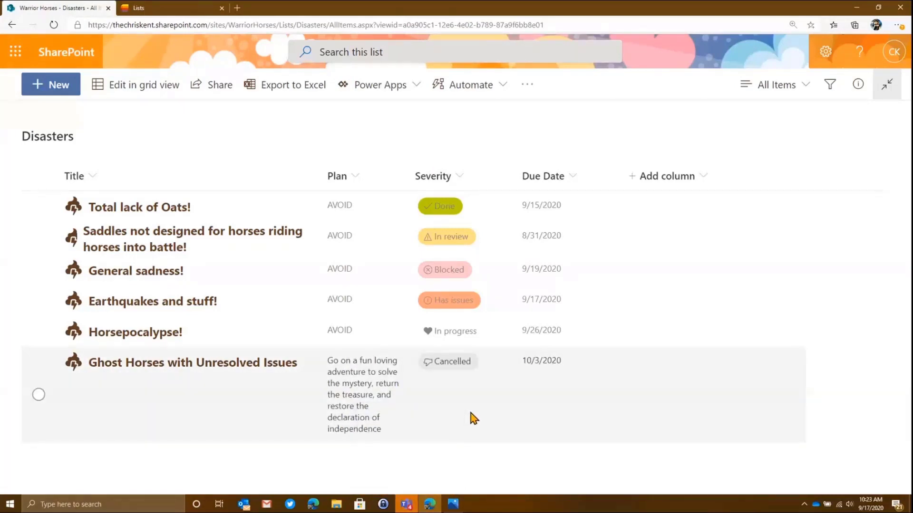
pyautogui.click(572, 176)
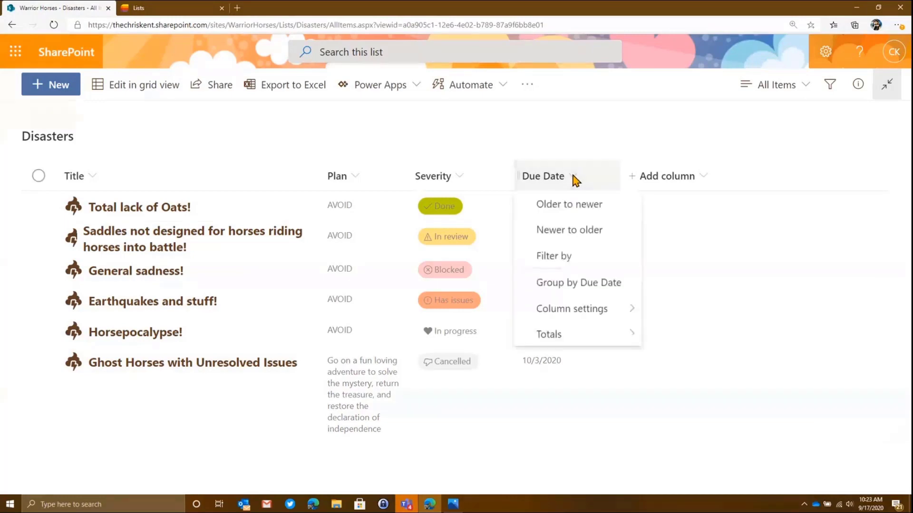
pyautogui.moveTo(595, 309)
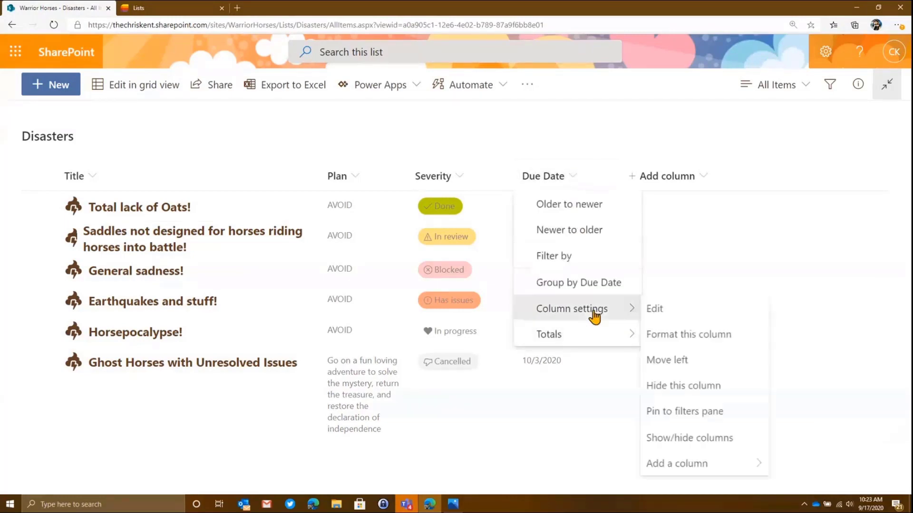
pyautogui.click(688, 335)
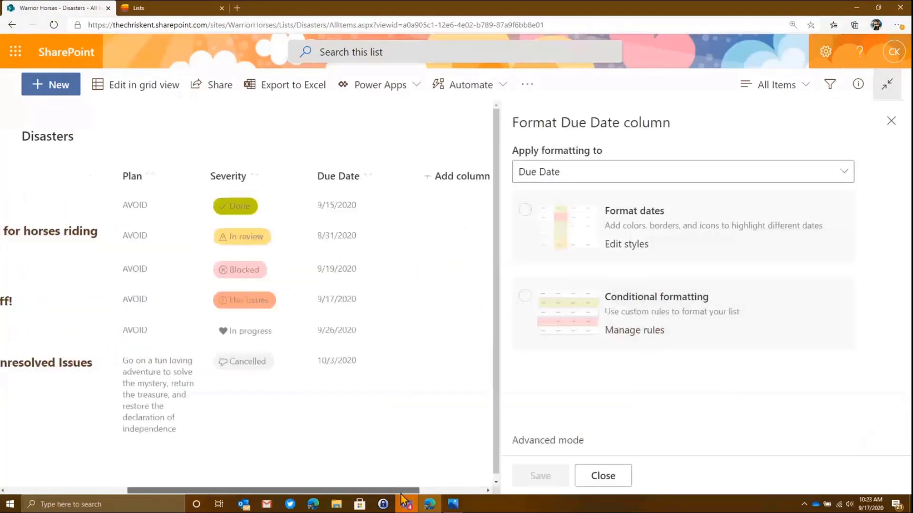
pyautogui.click(525, 214)
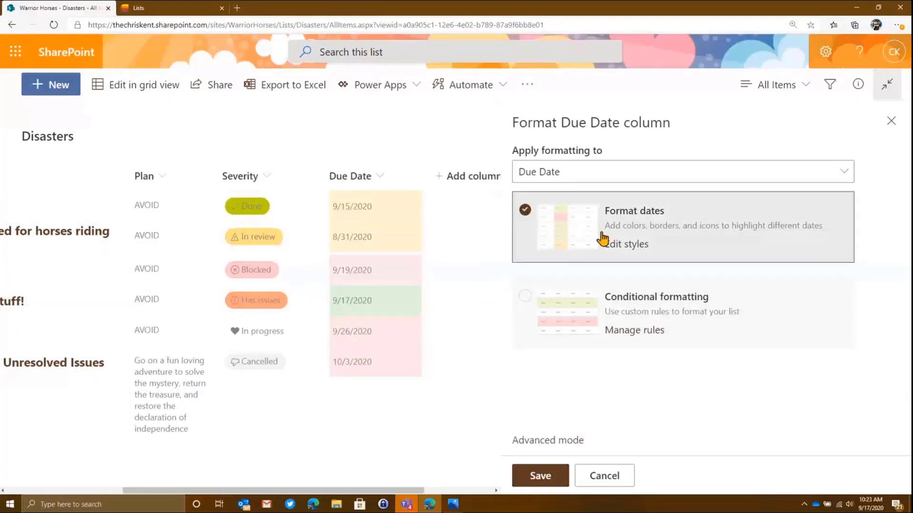
pyautogui.click(627, 245)
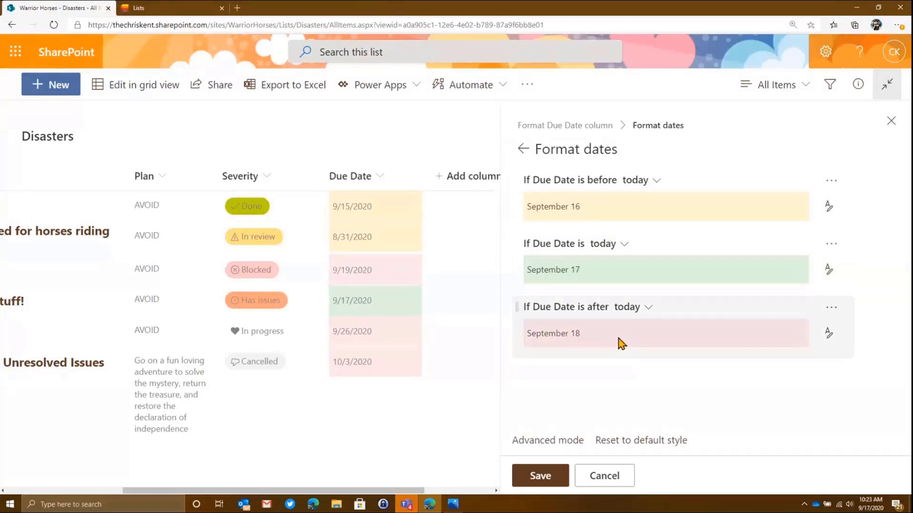
# Set the Due Date fill to light yellow for today and light green for before today, then return to the formatting options.
pyautogui.click(829, 271)
pyautogui.click(712, 383)
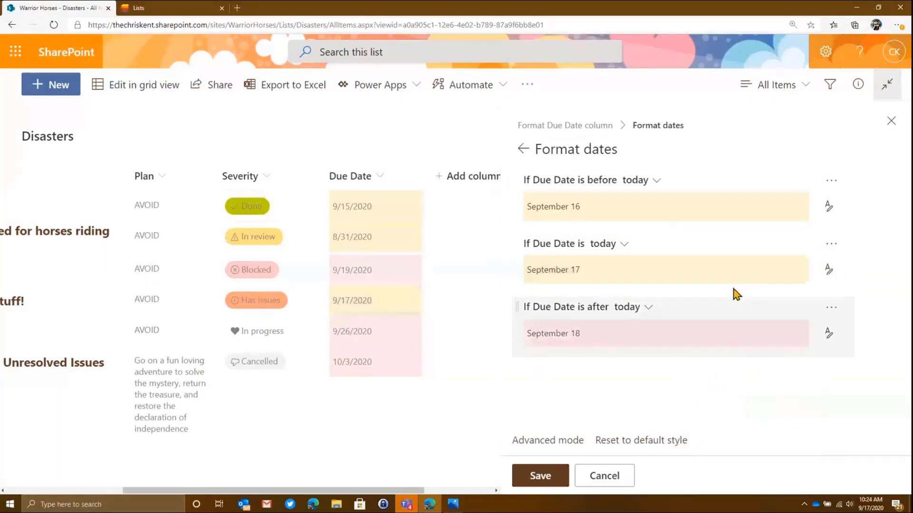
pyautogui.click(829, 207)
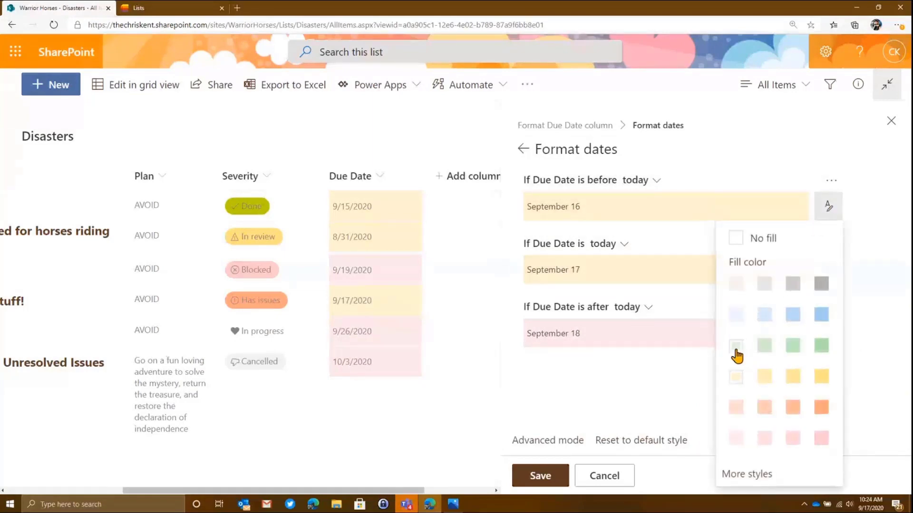
pyautogui.click(735, 347)
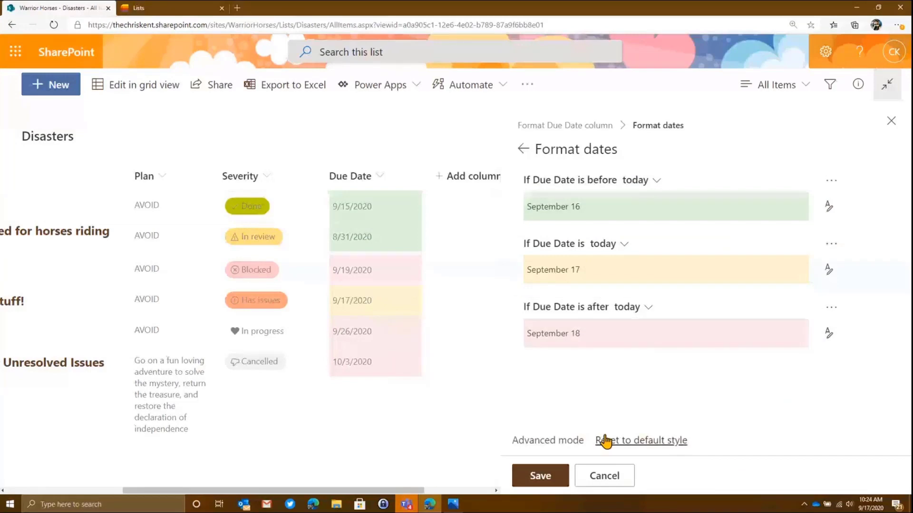
pyautogui.click(830, 335)
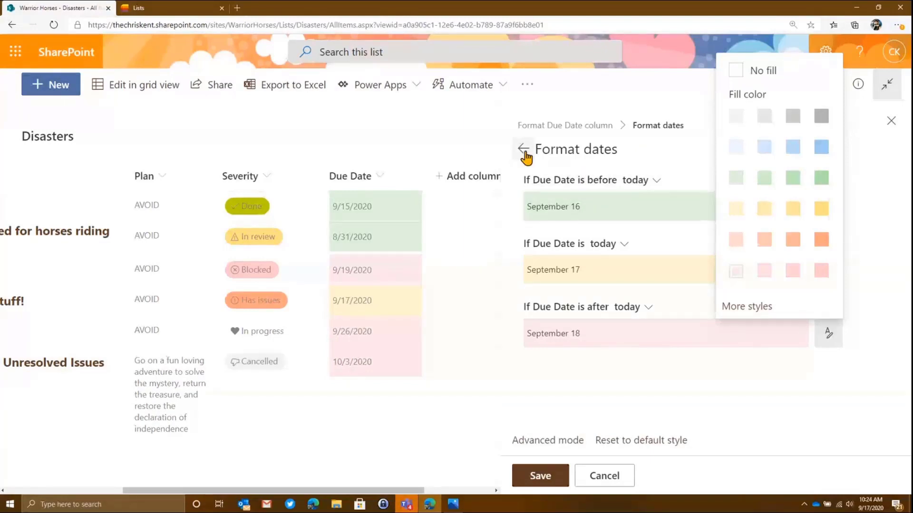
pyautogui.click(550, 126)
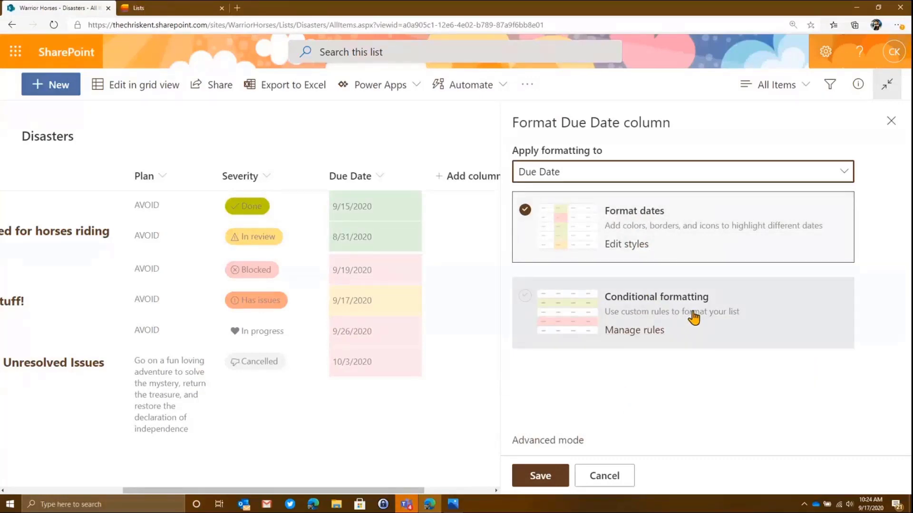
# Apply conditional formatting to the Due Date column and set all values to No fill.
pyautogui.click(669, 301)
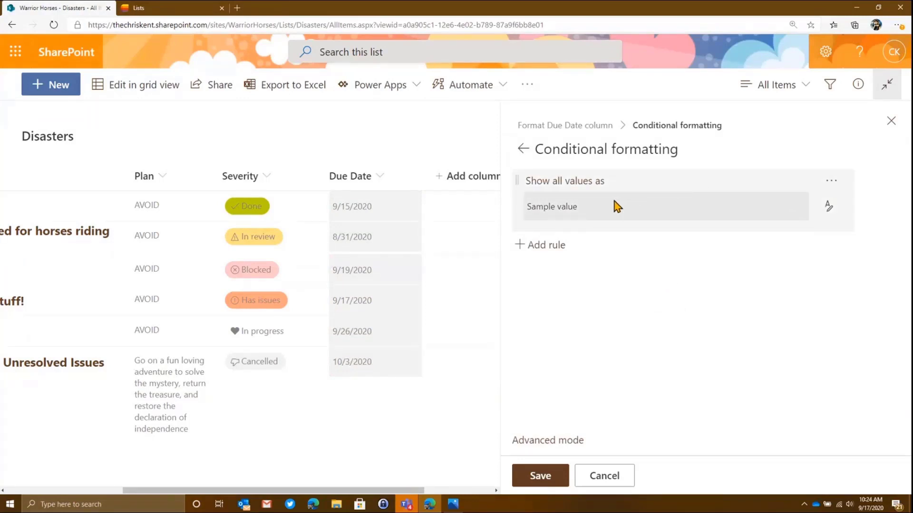
pyautogui.click(830, 212)
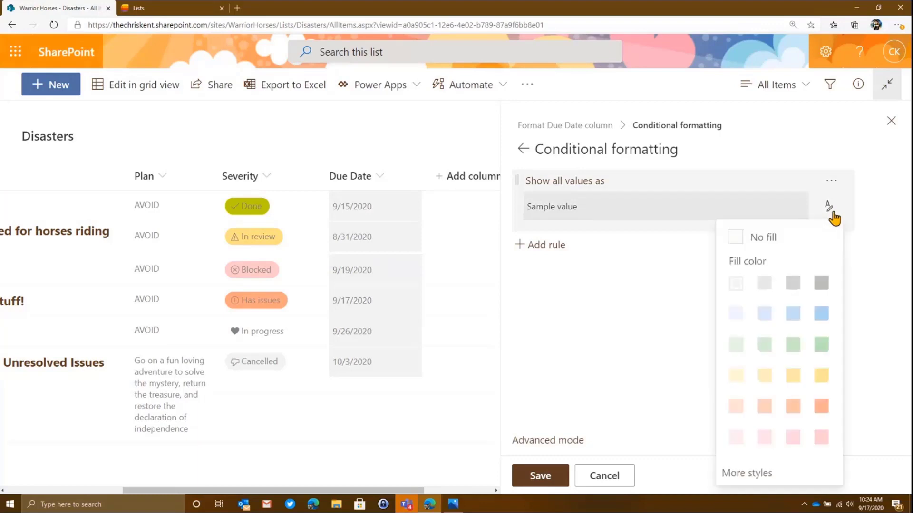
pyautogui.click(749, 239)
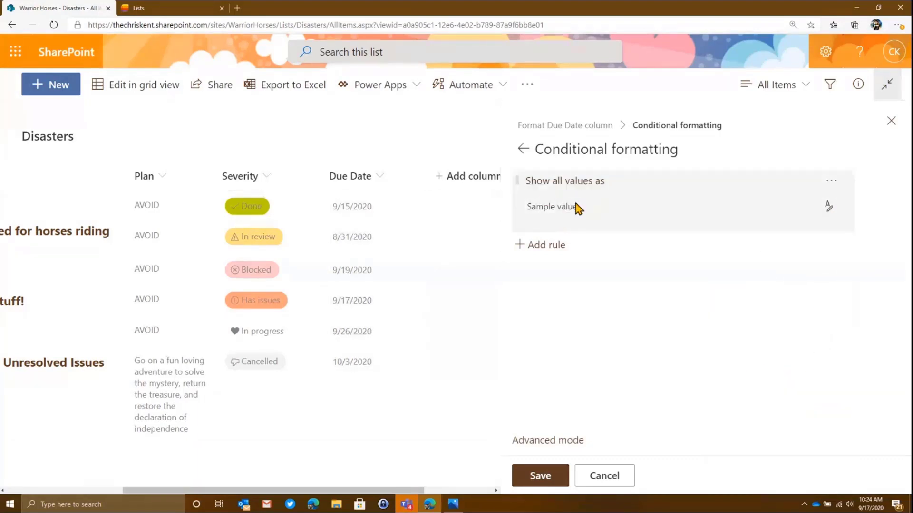
# Add a Due Date formatting rule with the condition that Severity is equal to Done.
pyautogui.click(549, 248)
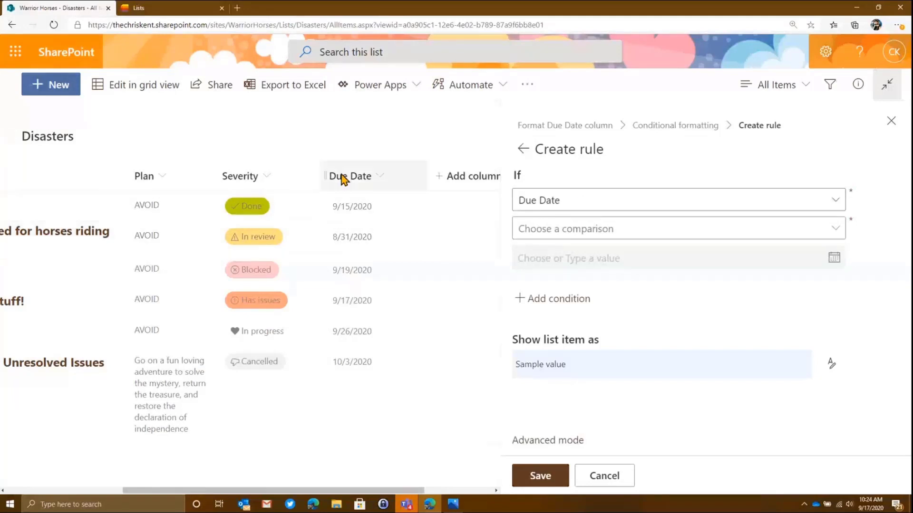
pyautogui.click(568, 201)
pyautogui.click(560, 250)
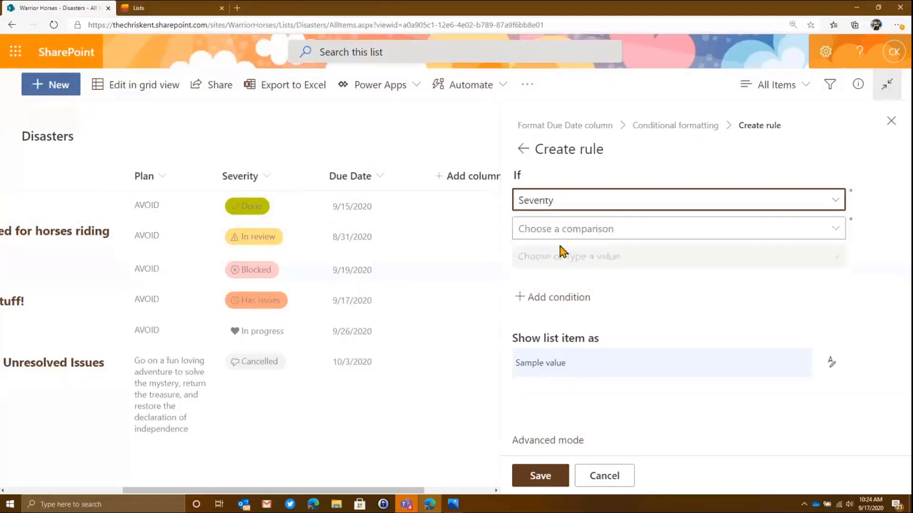
pyautogui.click(571, 230)
pyautogui.click(563, 254)
pyautogui.click(572, 257)
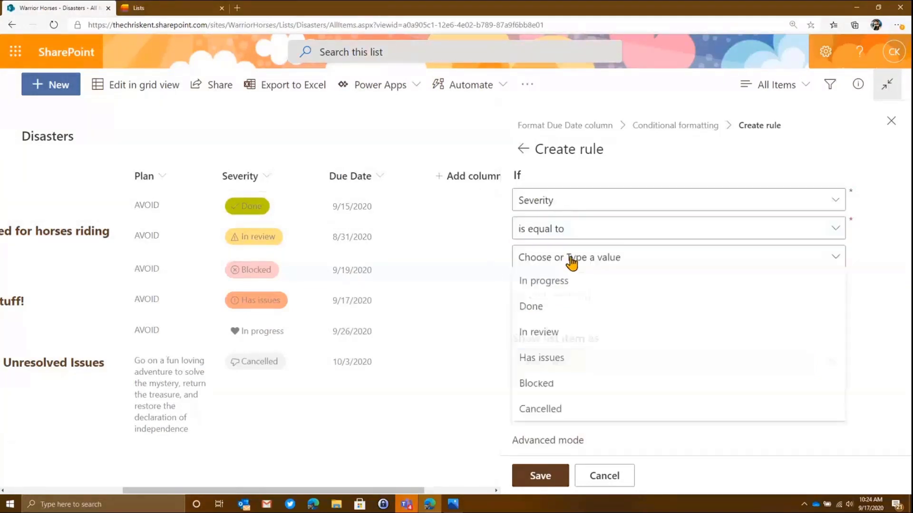
pyautogui.click(544, 309)
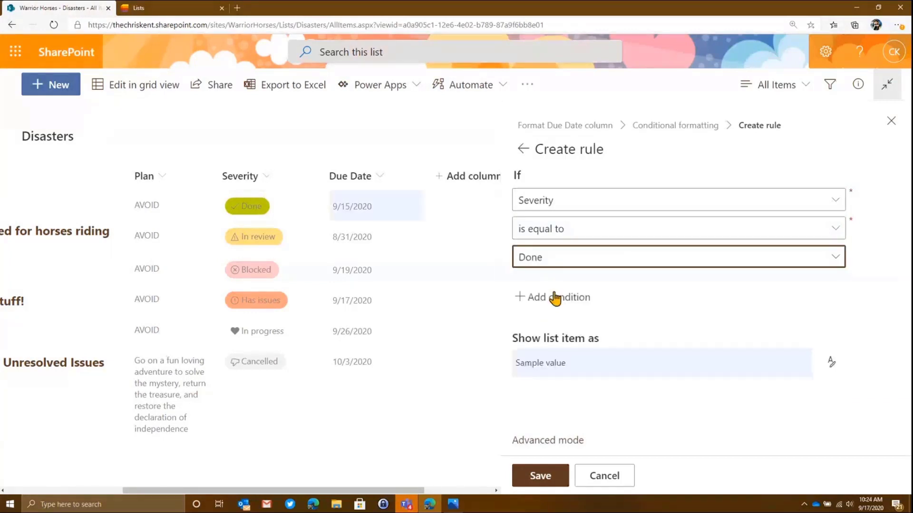
# Add an "Or if" condition to the rule for Severity is equal to Blocked.
pyautogui.click(555, 299)
pyautogui.click(544, 344)
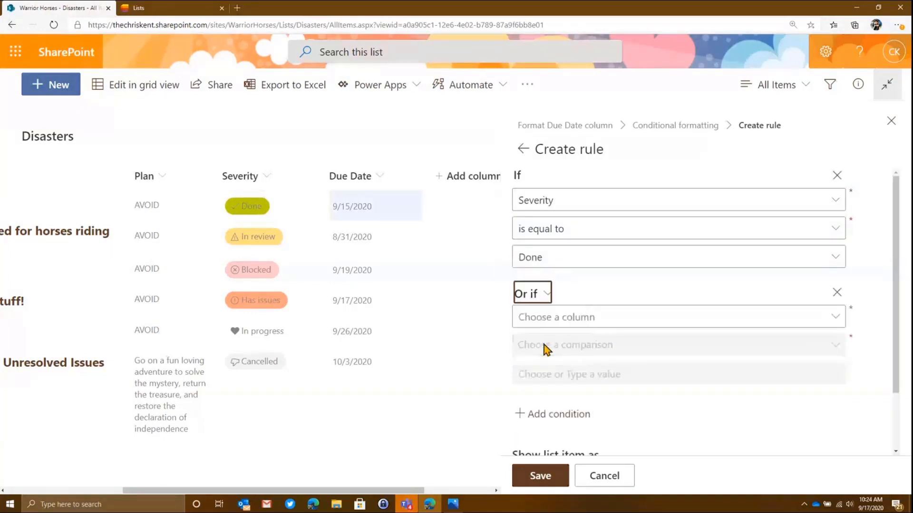
pyautogui.click(562, 319)
pyautogui.click(552, 369)
pyautogui.click(562, 352)
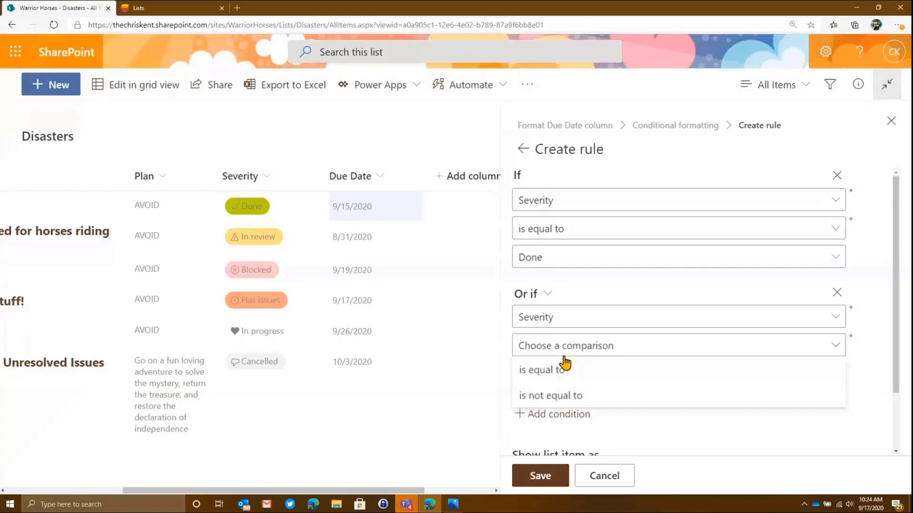
pyautogui.click(561, 370)
pyautogui.click(581, 375)
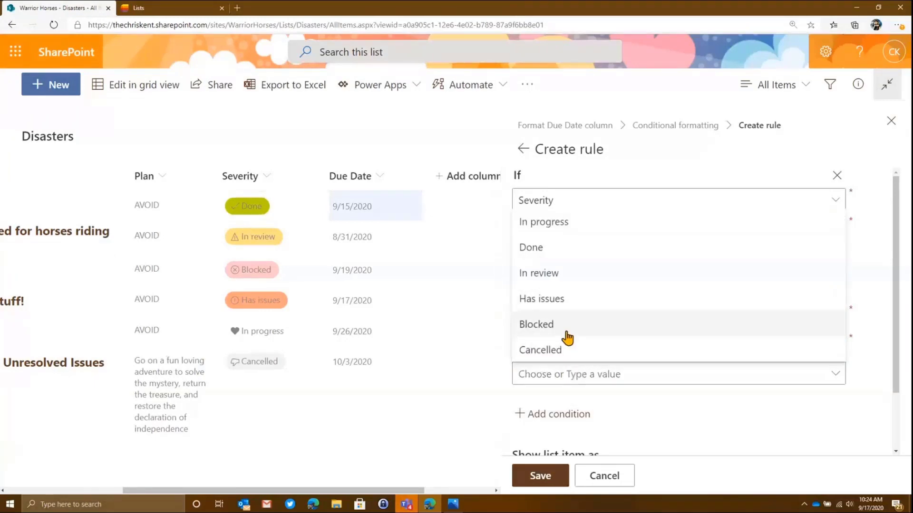
pyautogui.click(566, 338)
# Add a third condition to the rule, joined with "Or if", for Severity is equal to Cancelled.
pyautogui.click(558, 417)
pyautogui.click(556, 412)
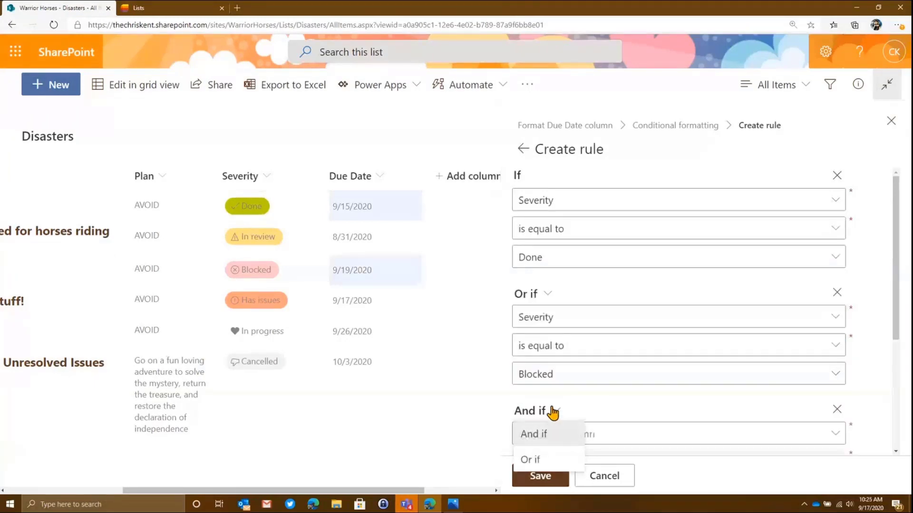
pyautogui.click(547, 457)
pyautogui.scroll(-3, 585, 422)
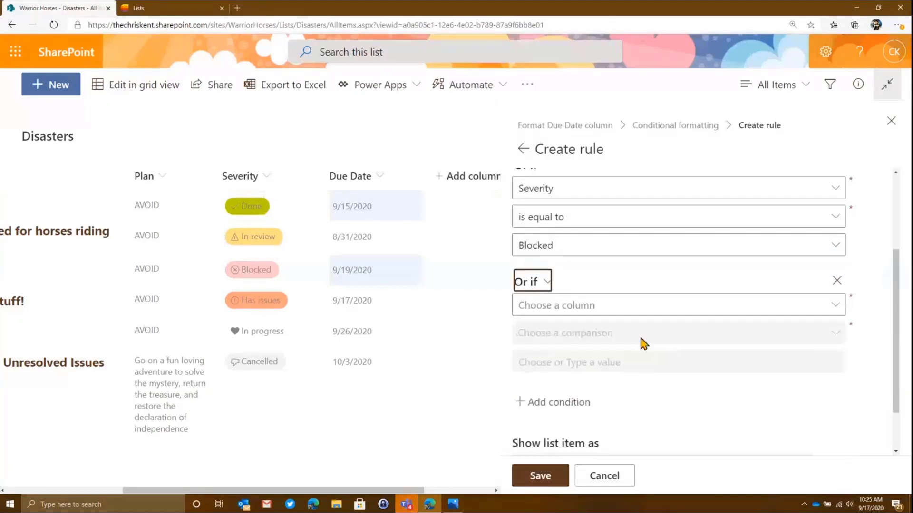
pyautogui.click(597, 306)
pyautogui.click(571, 356)
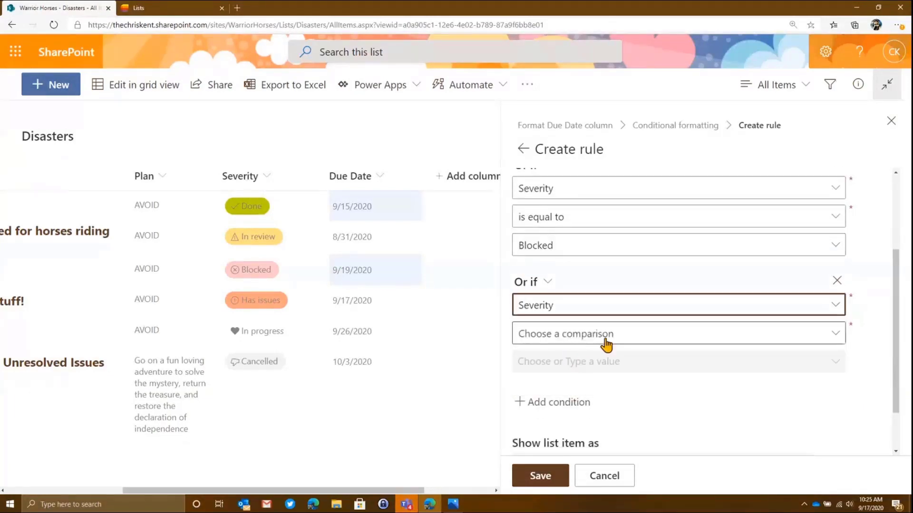
pyautogui.click(601, 335)
pyautogui.click(575, 365)
pyautogui.click(577, 366)
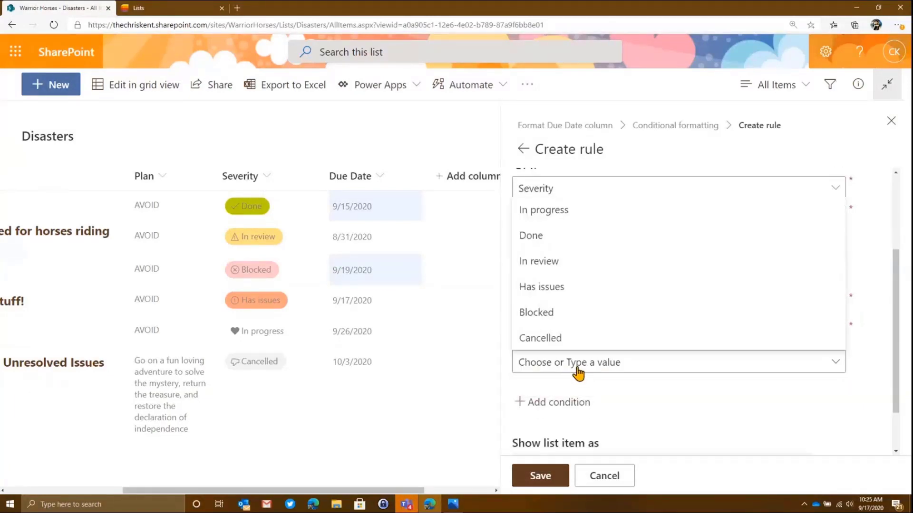
pyautogui.click(577, 340)
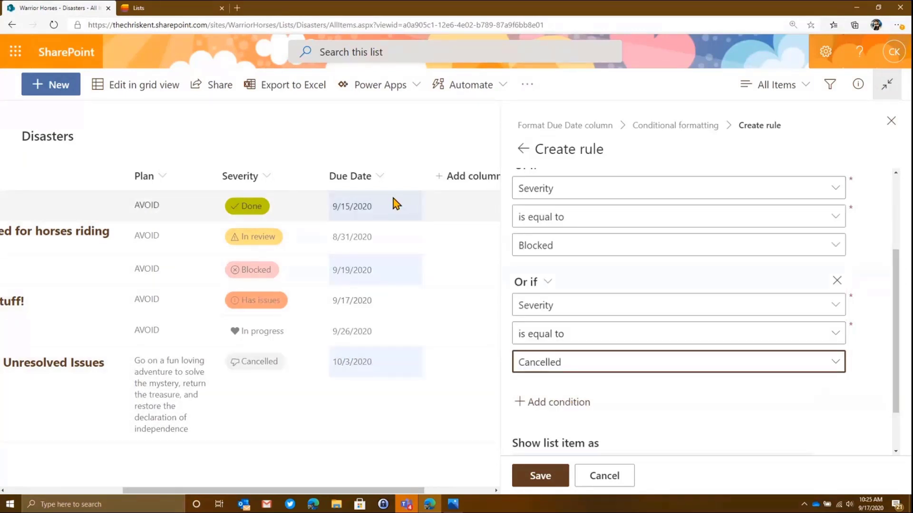
pyautogui.scroll(-1, 713, 404)
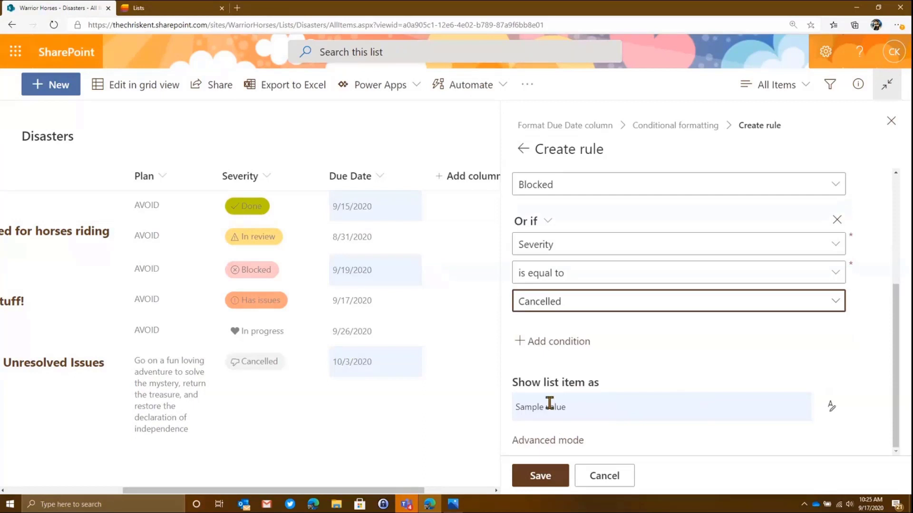
# Style the Severity Done, Blocked or Cancelled rule with no fill, a light gray font and a check mark icon.
pyautogui.click(831, 407)
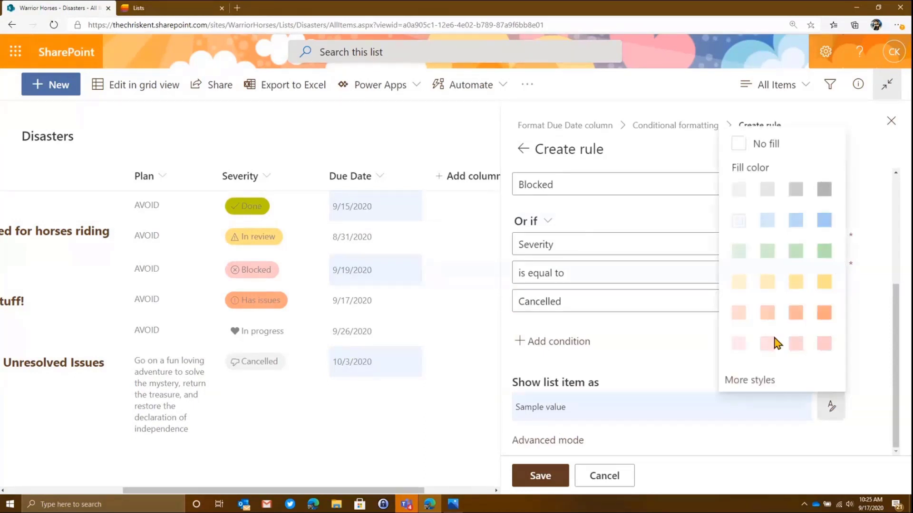
pyautogui.click(737, 381)
pyautogui.click(577, 242)
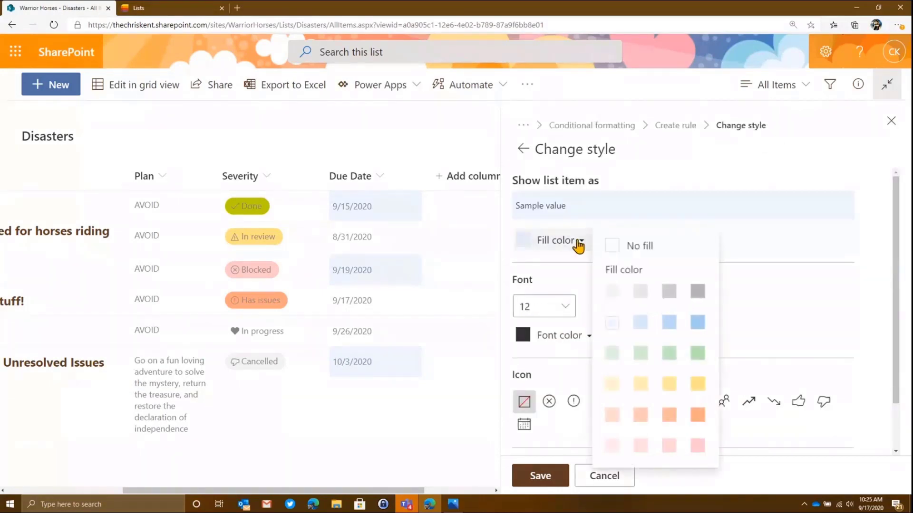
pyautogui.click(658, 247)
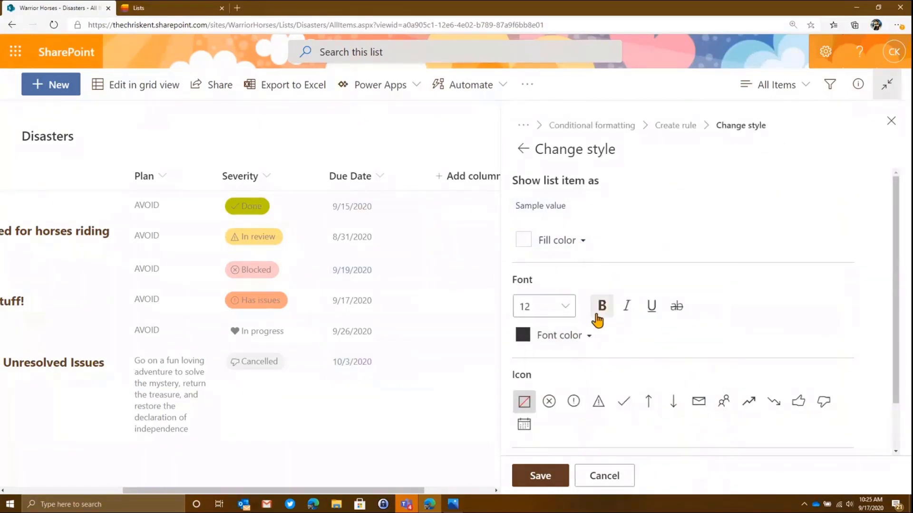
pyautogui.click(586, 336)
pyautogui.click(536, 238)
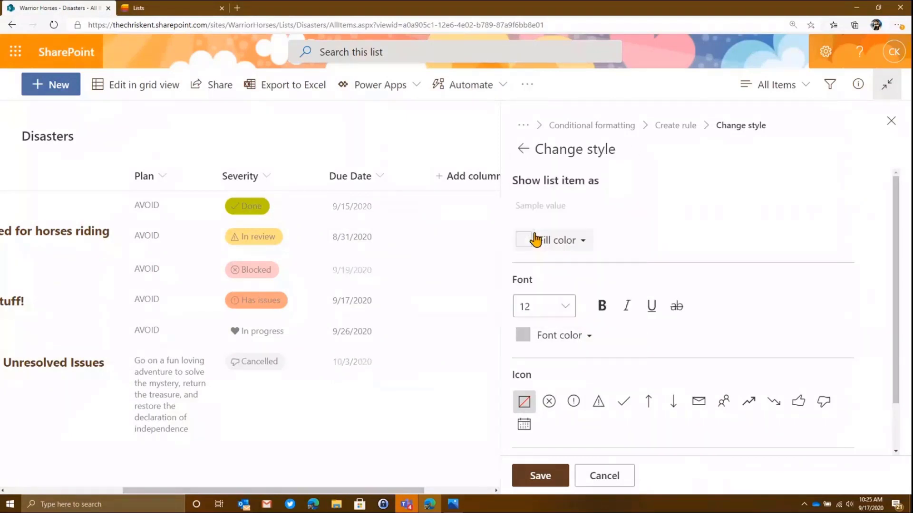
pyautogui.click(630, 403)
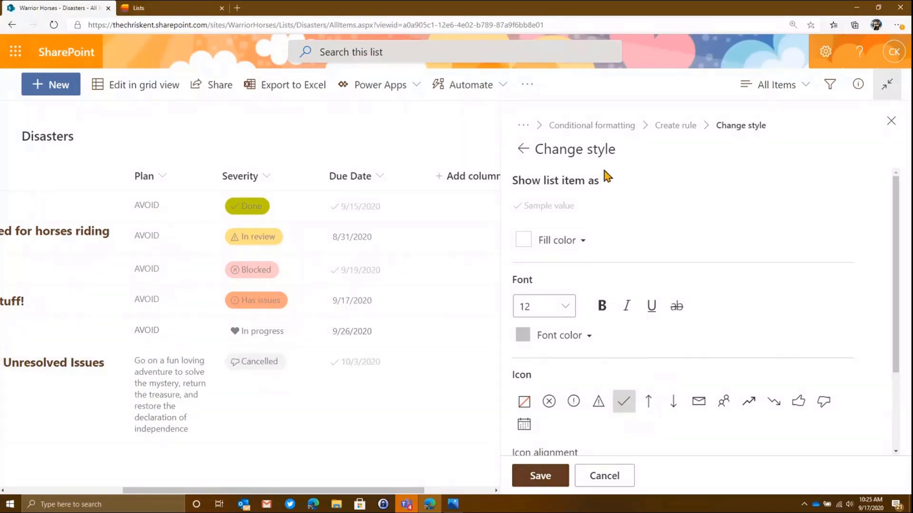
pyautogui.click(676, 126)
pyautogui.click(674, 127)
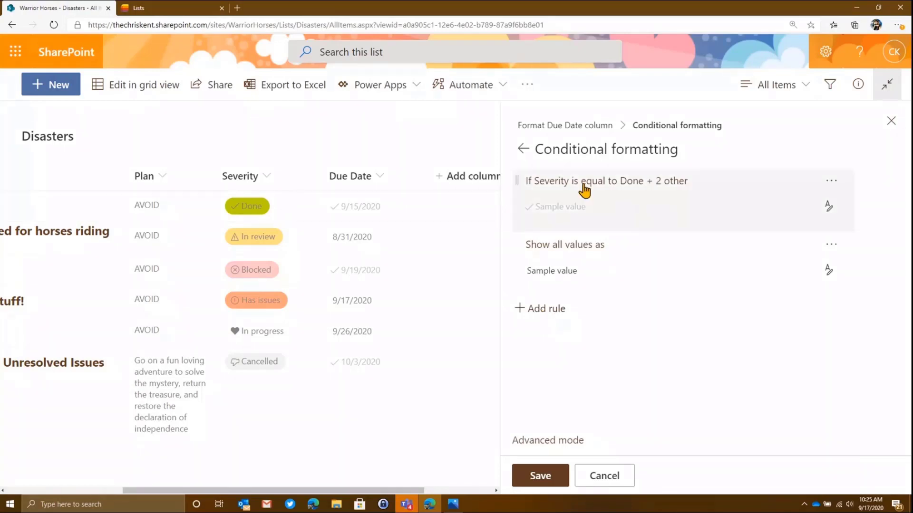
# Add a second Due Date formatting rule with the condition that Due Date is before Today (relative).
pyautogui.click(547, 309)
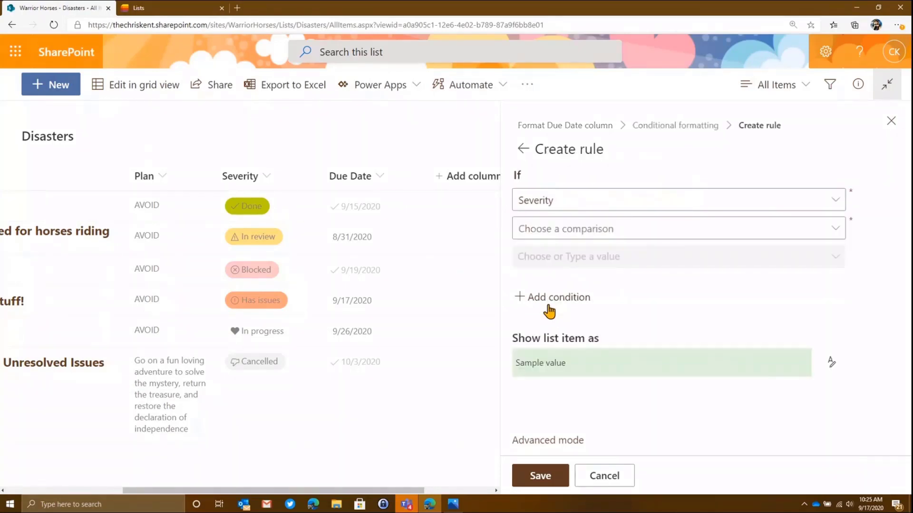
pyautogui.click(616, 199)
pyautogui.click(560, 280)
pyautogui.click(562, 230)
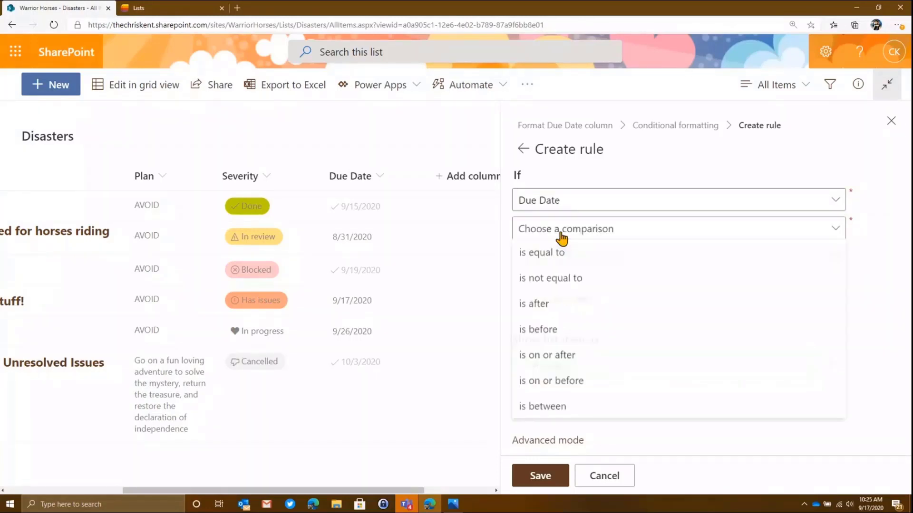
pyautogui.click(563, 330)
pyautogui.click(594, 257)
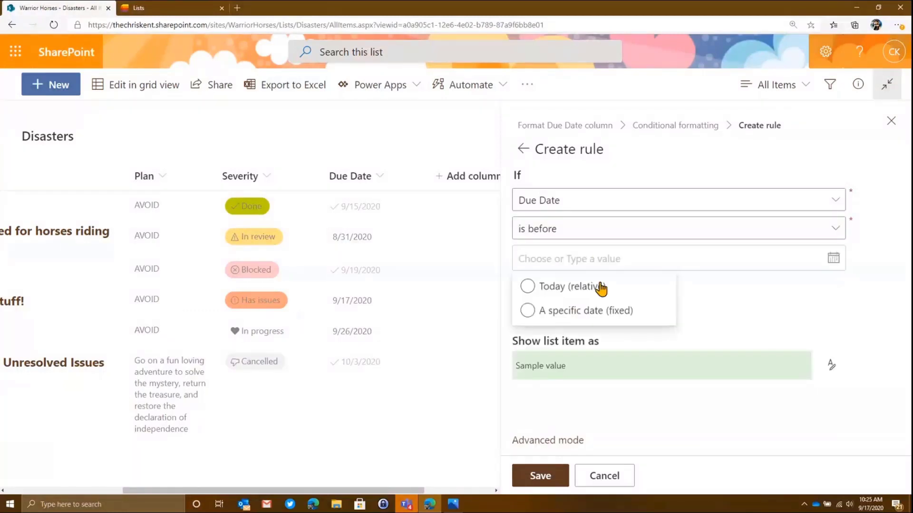
pyautogui.click(528, 287)
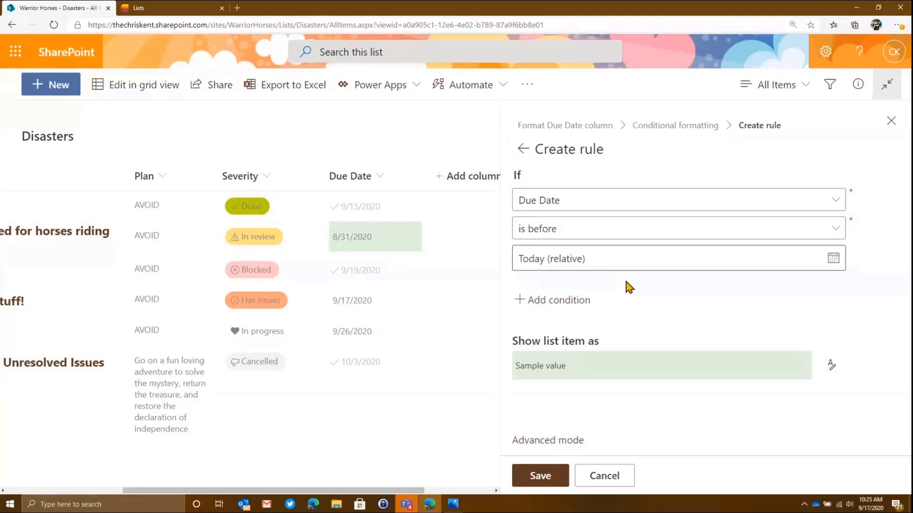
# Style the before-today rule with the lightest pink fill, bold bright red text and a thumbs-down icon.
pyautogui.click(829, 366)
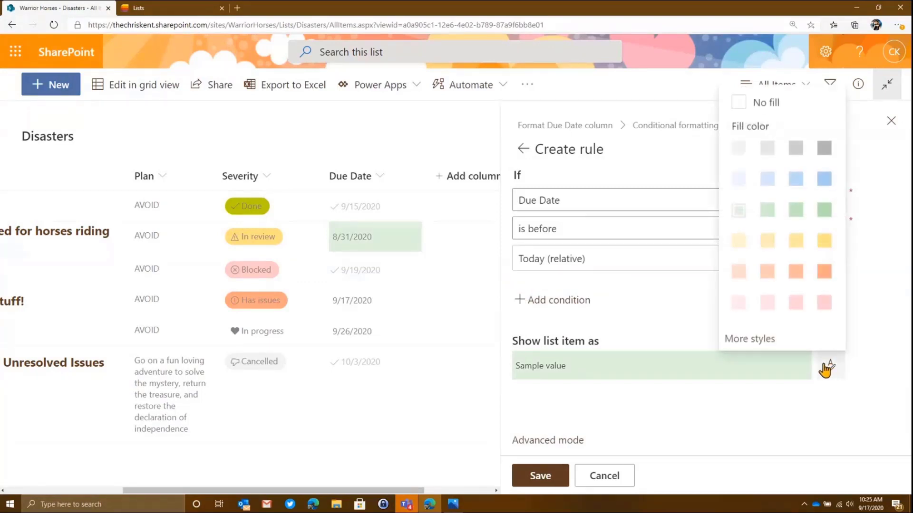
pyautogui.click(761, 339)
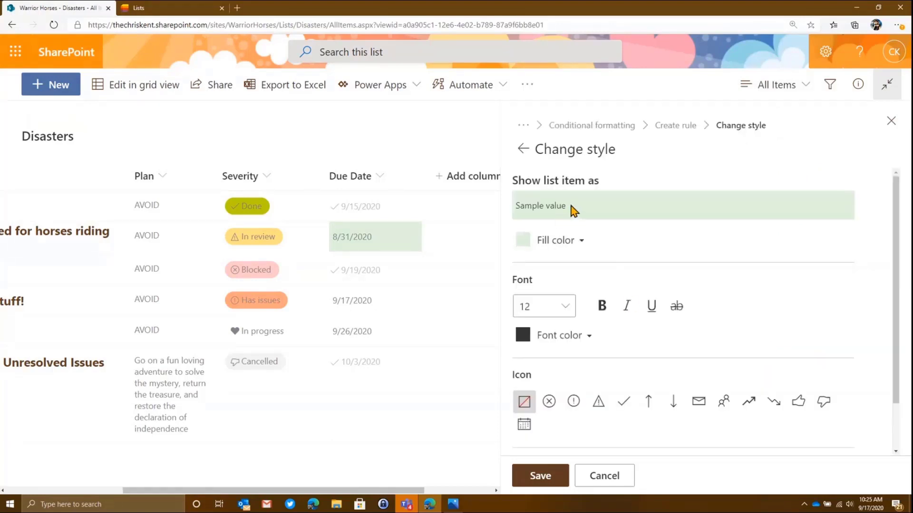
pyautogui.click(577, 241)
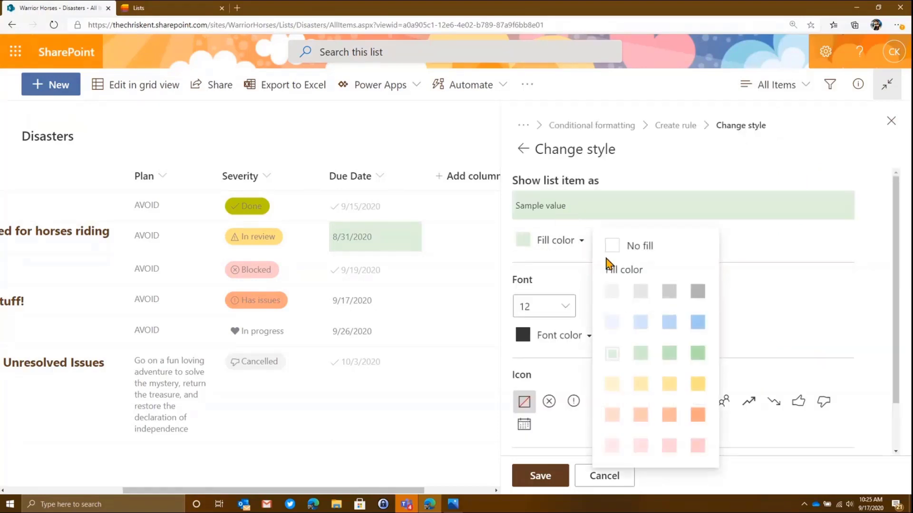
pyautogui.click(612, 445)
pyautogui.click(602, 306)
pyautogui.scroll(-1, 611, 323)
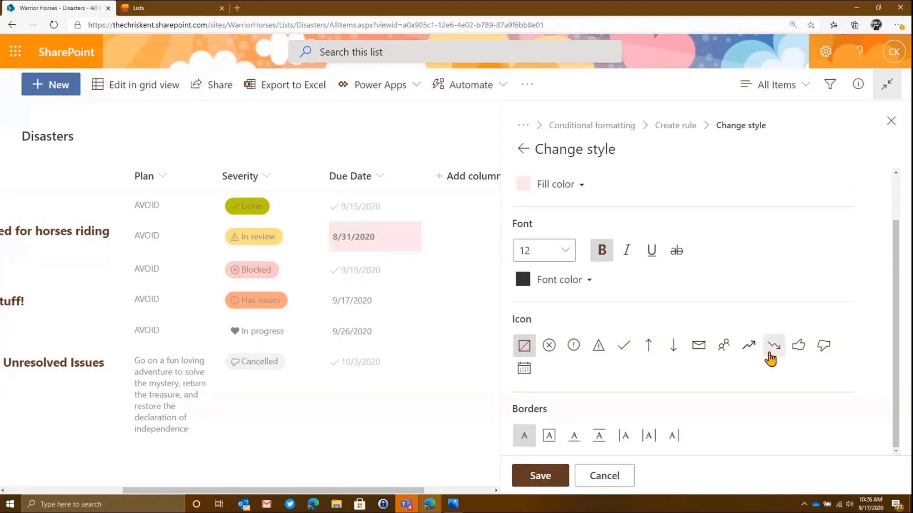
pyautogui.click(822, 348)
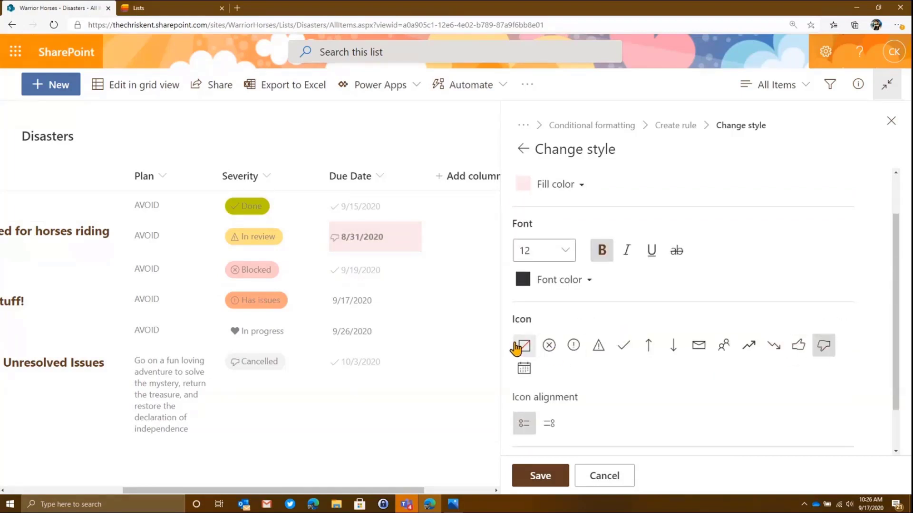
pyautogui.click(575, 281)
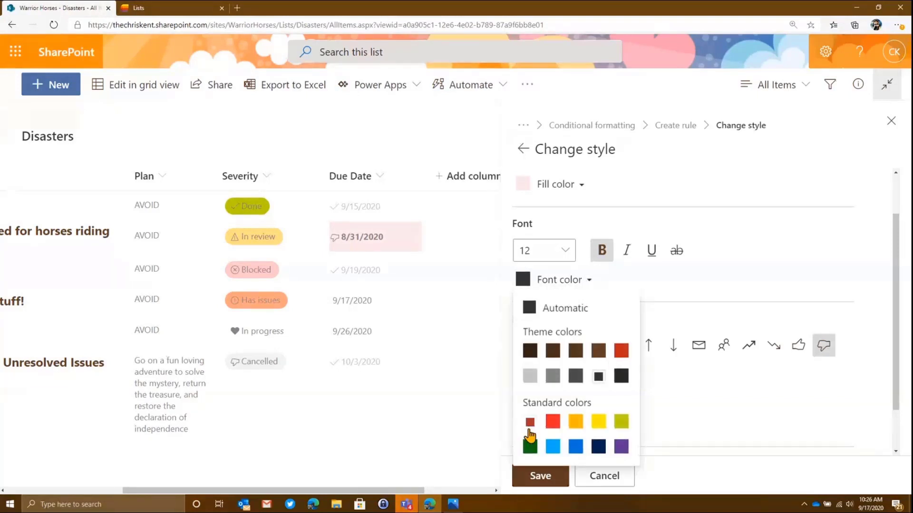
pyautogui.click(552, 422)
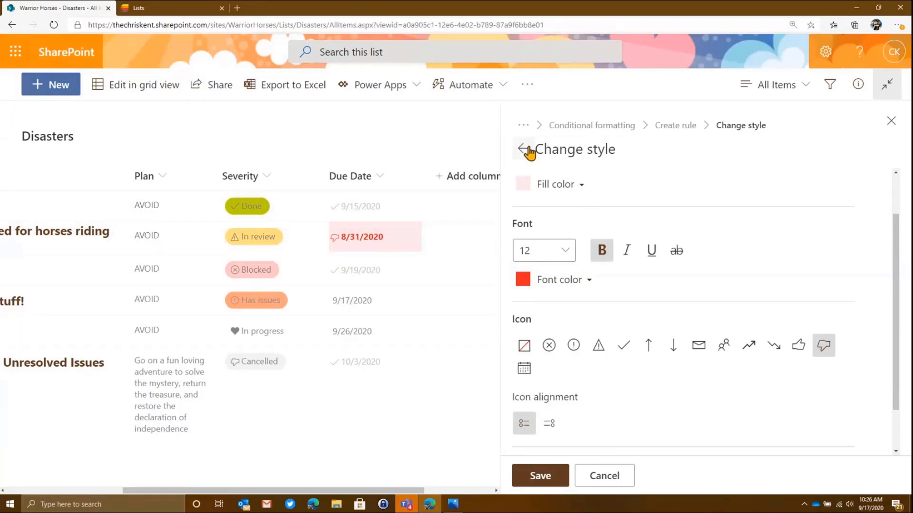
pyautogui.click(625, 127)
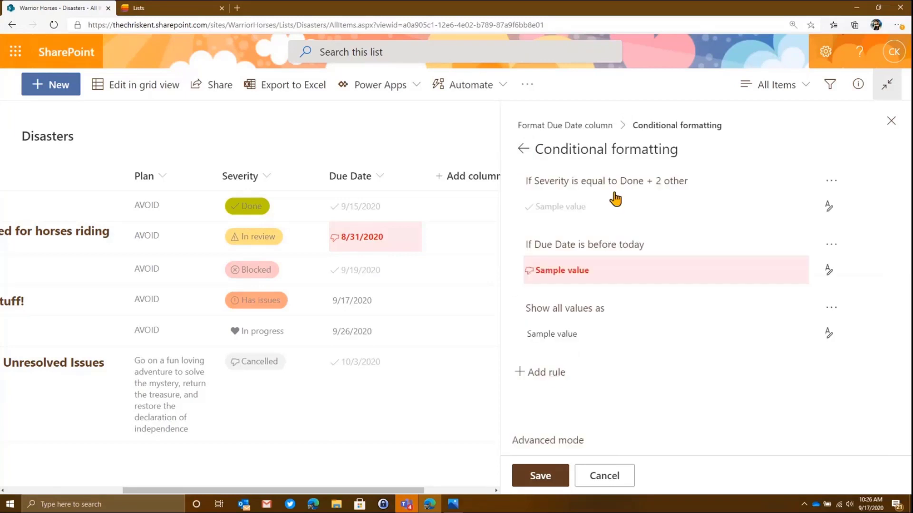
# Add a third formatting rule with the condition that Due Date is equal to Today (relative).
pyautogui.click(552, 372)
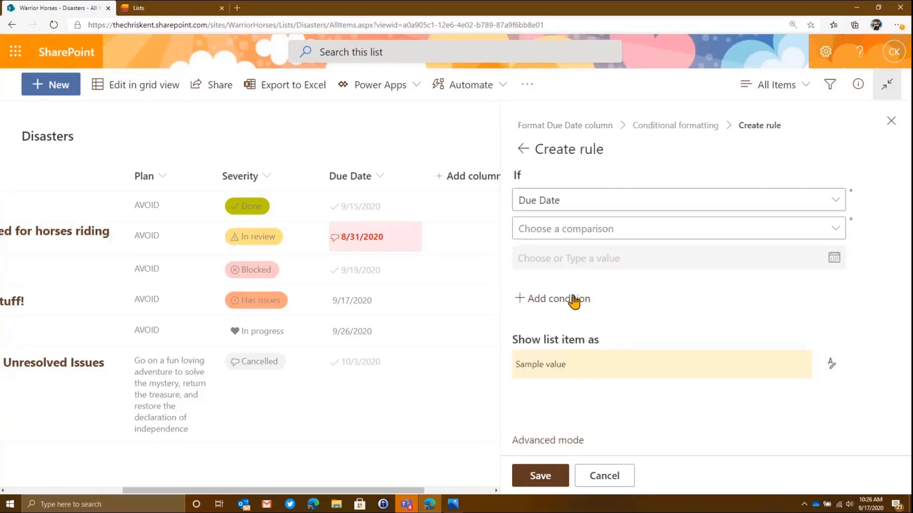
pyautogui.click(603, 238)
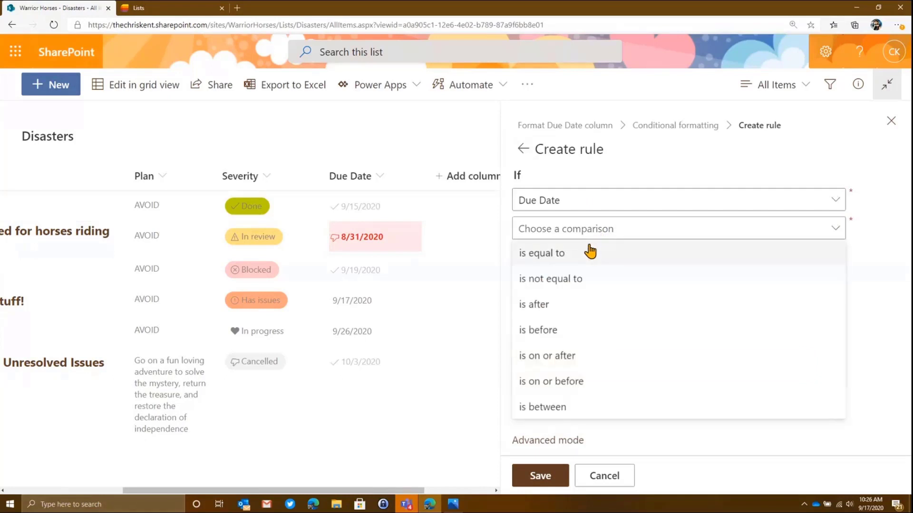
pyautogui.click(587, 252)
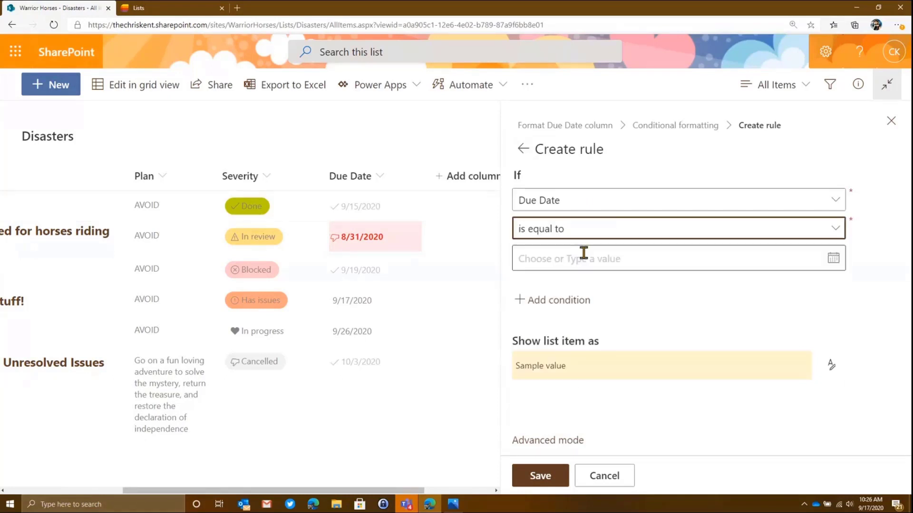
pyautogui.click(591, 258)
pyautogui.click(558, 289)
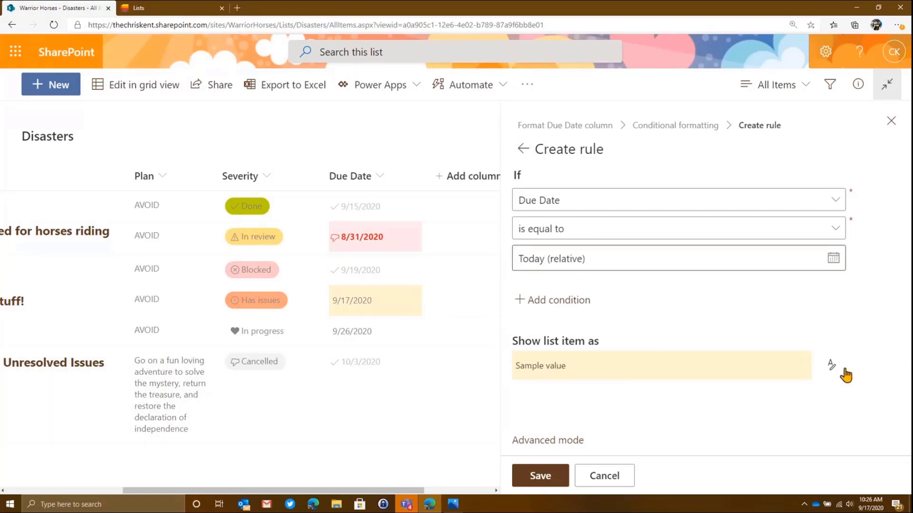
# Style the equal-to-today rule with bold text and a calendar icon.
pyautogui.click(839, 369)
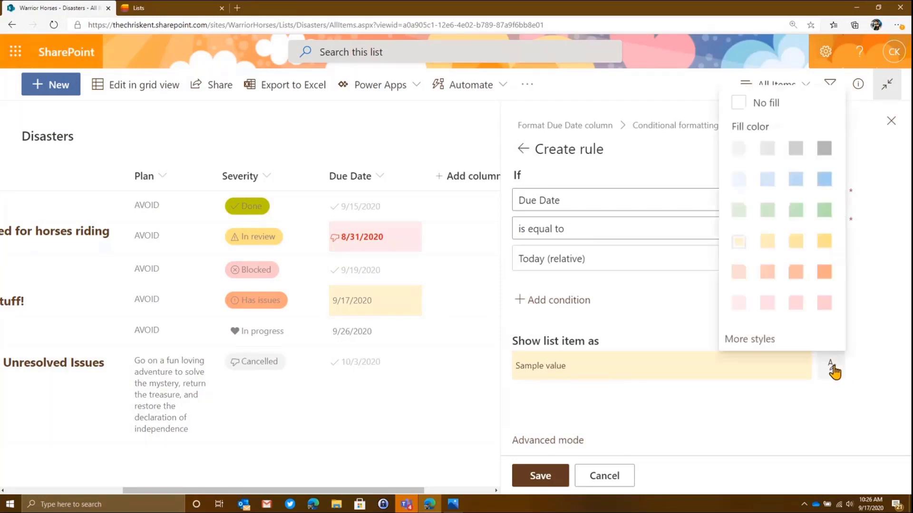
pyautogui.click(761, 339)
pyautogui.click(602, 307)
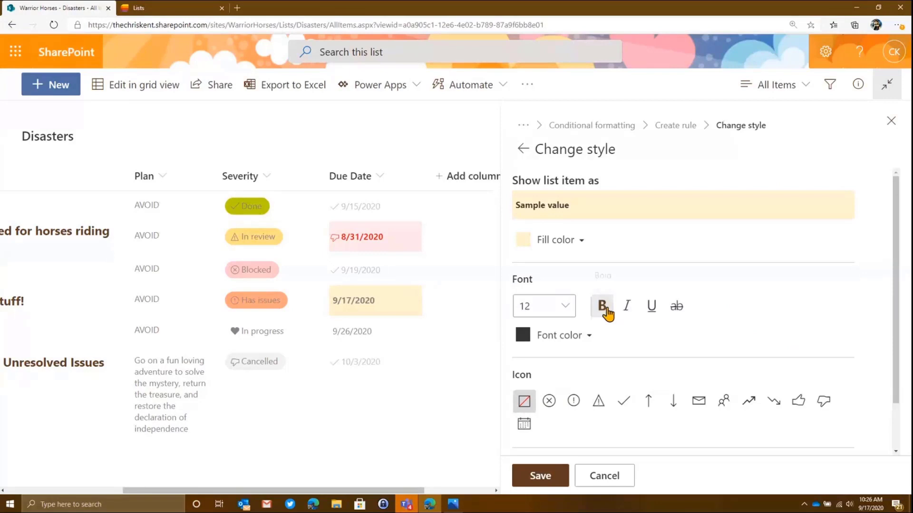
pyautogui.click(524, 425)
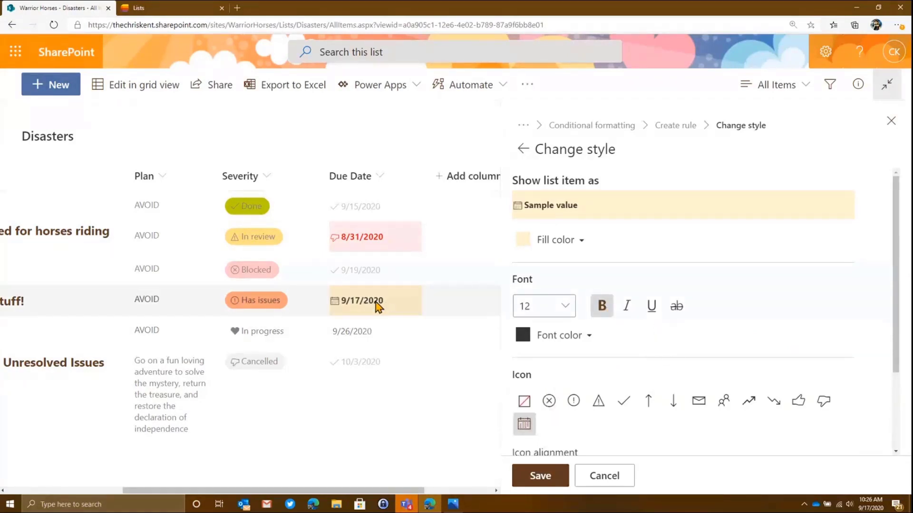
pyautogui.click(610, 130)
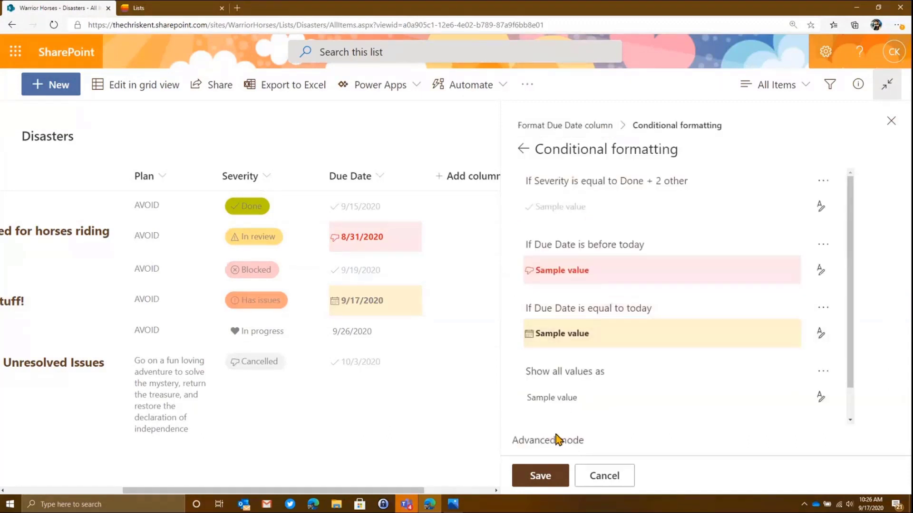
# Add a fourth formatting rule with the condition that Due Date is after Today (relative).
pyautogui.scroll(-1, 556, 400)
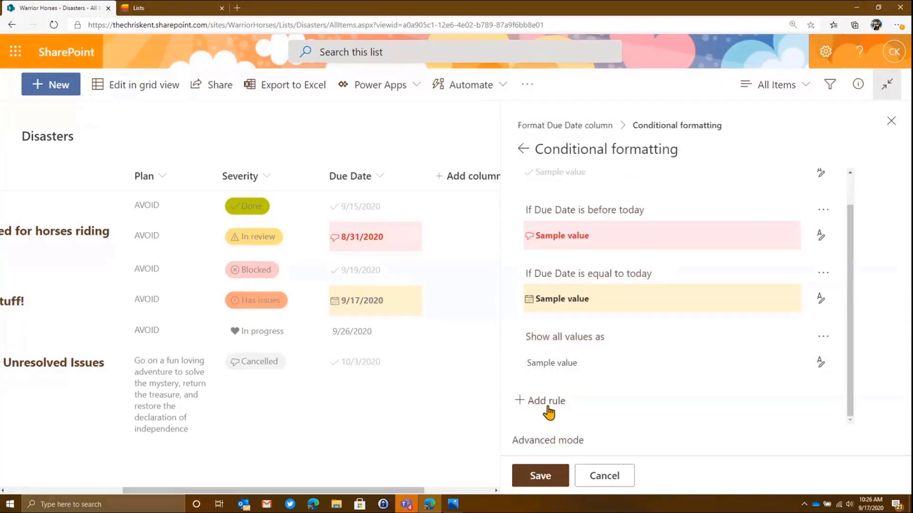
pyautogui.click(548, 408)
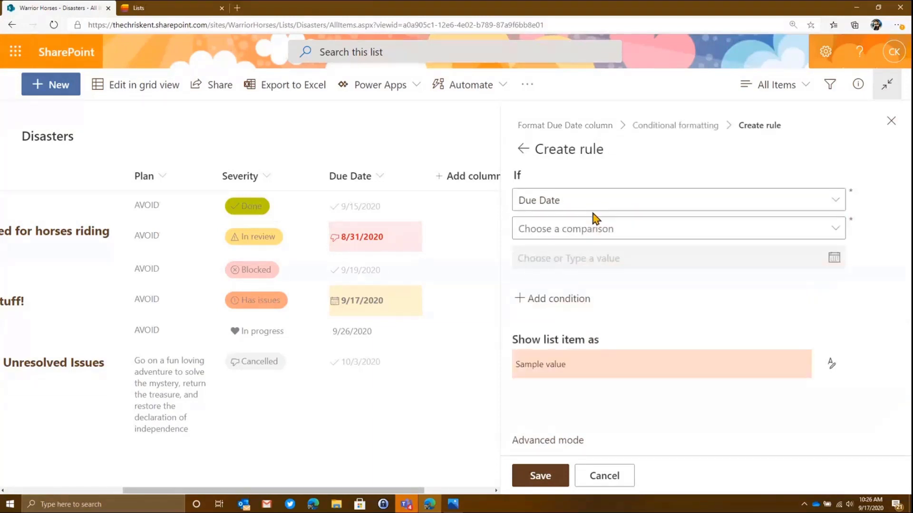
pyautogui.click(601, 230)
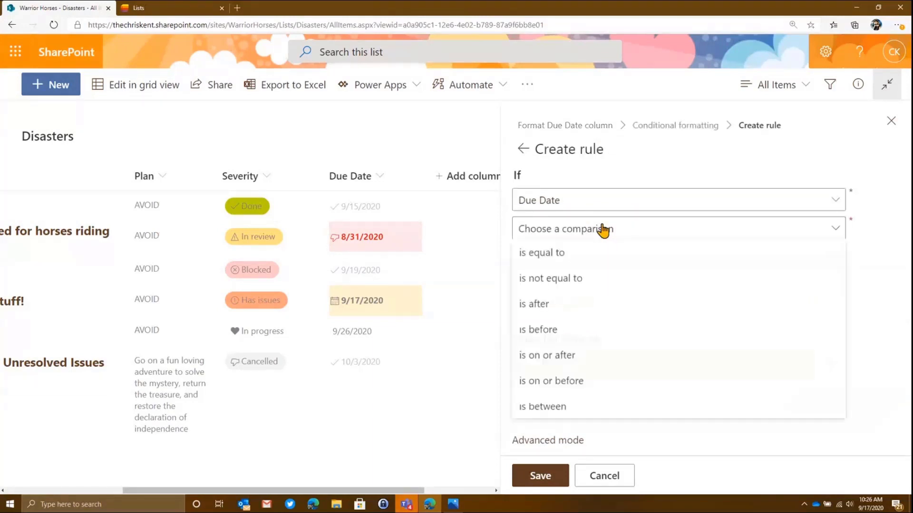
pyautogui.click(564, 309)
pyautogui.click(586, 264)
pyautogui.click(563, 286)
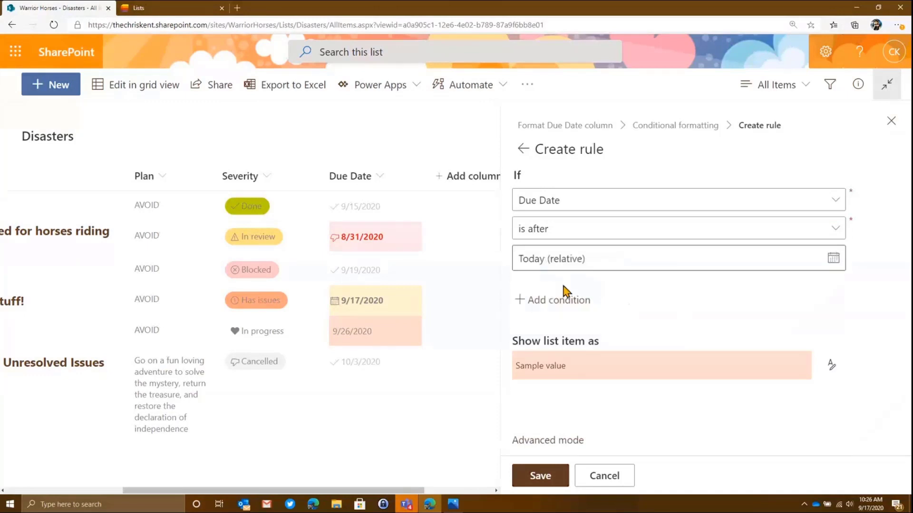
# Set the after-today rule's style to No fill with a dark green font color.
pyautogui.click(832, 371)
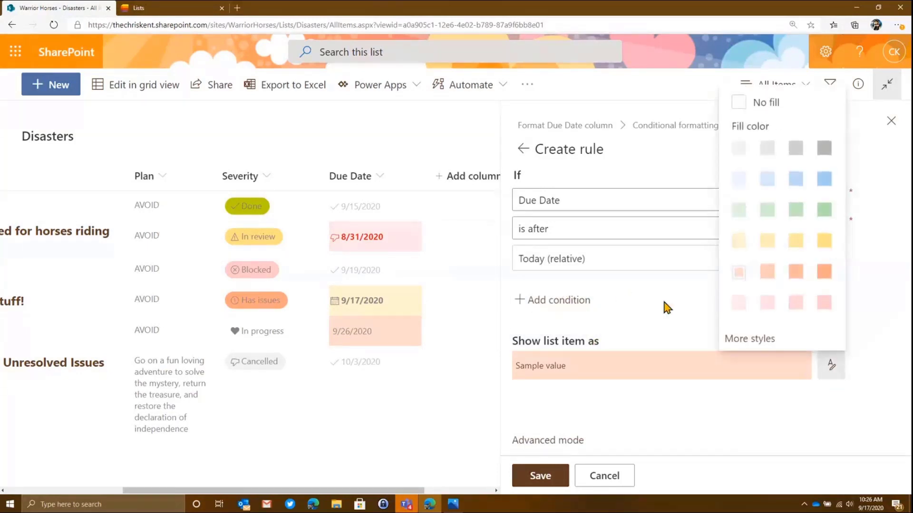
pyautogui.click(774, 339)
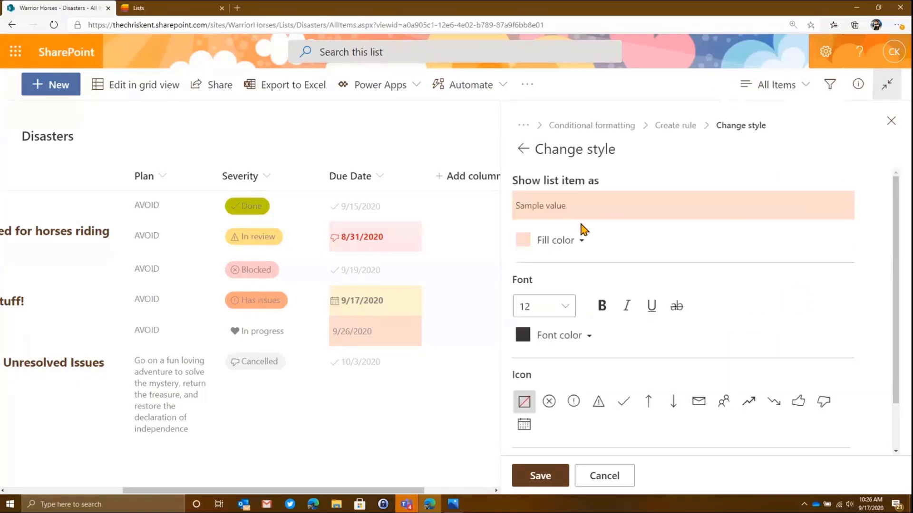
pyautogui.click(582, 240)
pyautogui.click(629, 251)
pyautogui.scroll(-1, 578, 285)
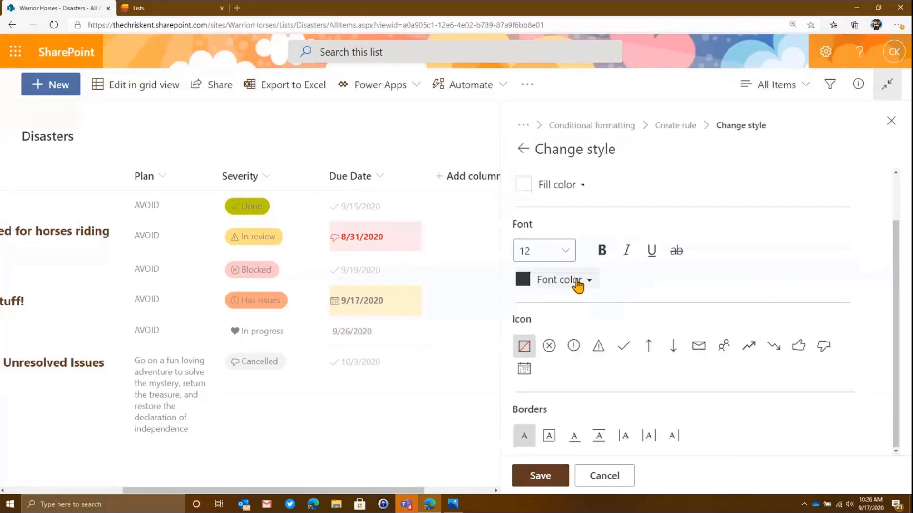
pyautogui.click(576, 281)
pyautogui.click(528, 445)
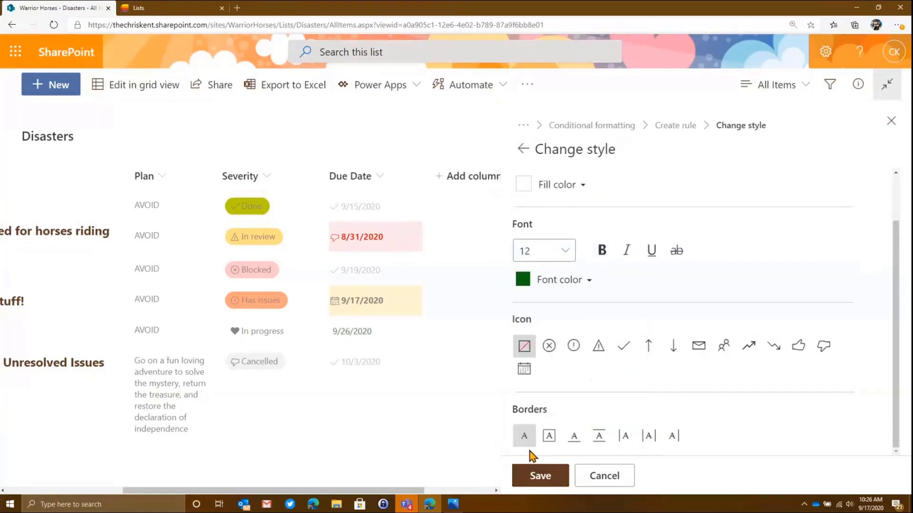
# Give the after-today rule bold text and a thumbs-up icon, and save the Due Date column formatting.
pyautogui.click(605, 252)
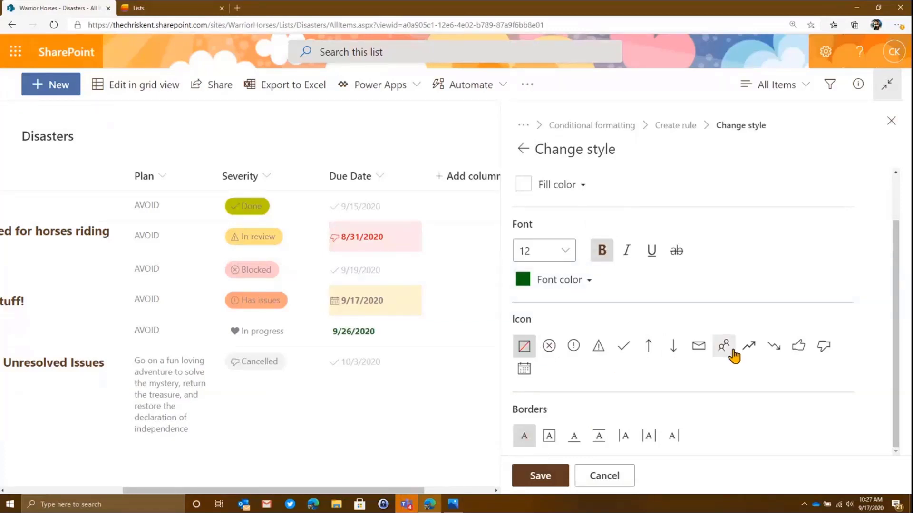
pyautogui.click(796, 349)
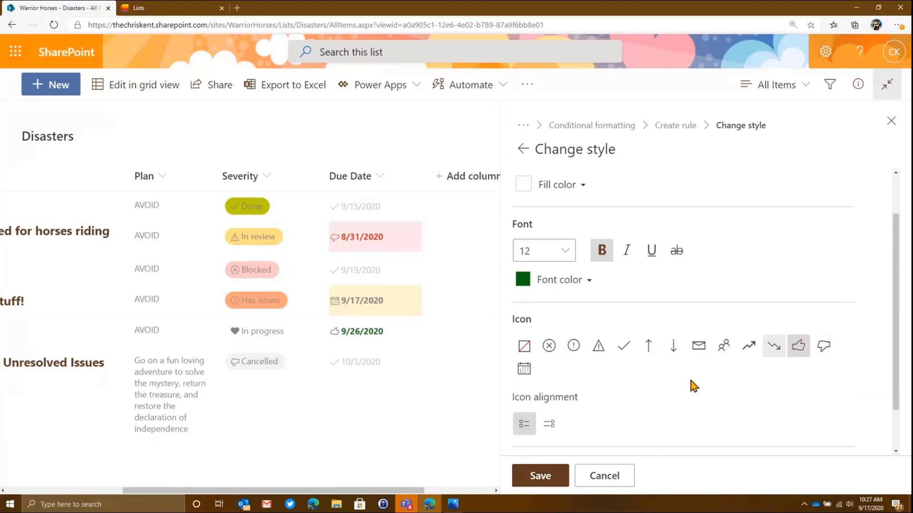
pyautogui.click(542, 476)
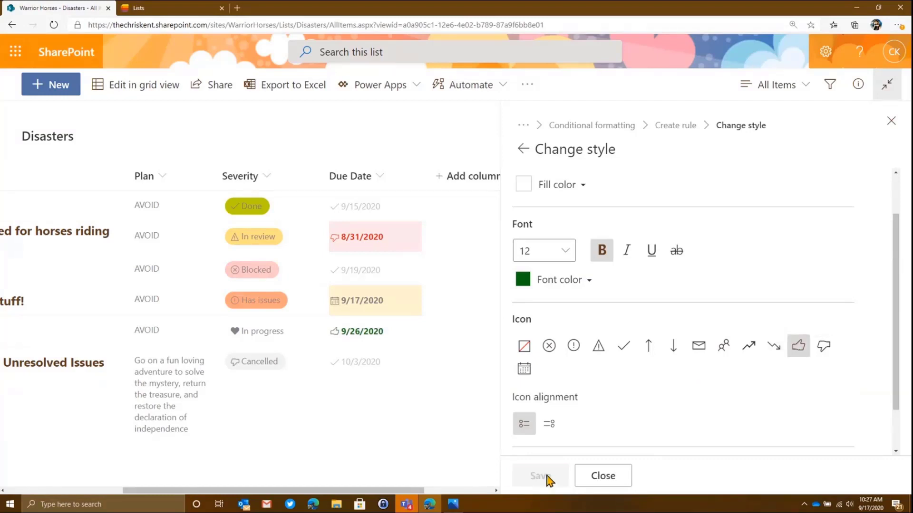
pyautogui.click(890, 121)
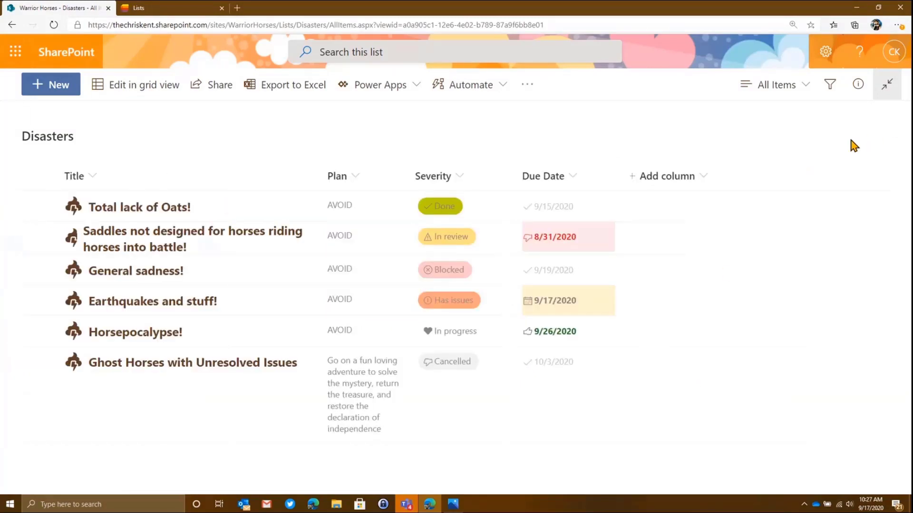